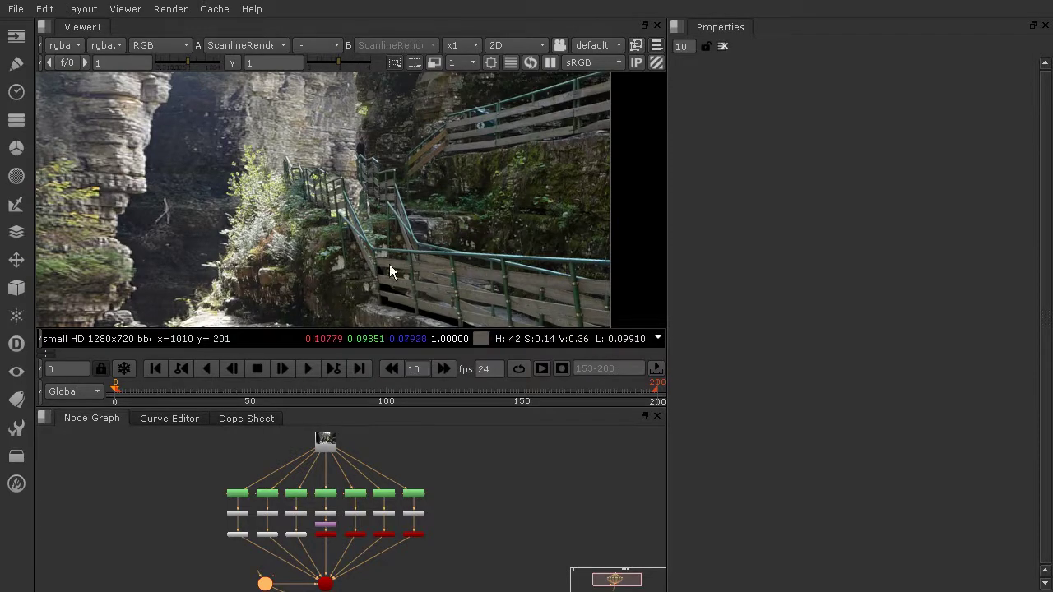
Step: Examine the rendered canyon scene and find the FarRight_Formation branch among the projection branches in the node graph
{"action": "scroll", "coordinate": [465, 228], "scroll_direction": "down", "scroll_amount": 5}
{"action": "middle_click_drag", "start_coordinate": [450, 218], "coordinate": [496, 219]}
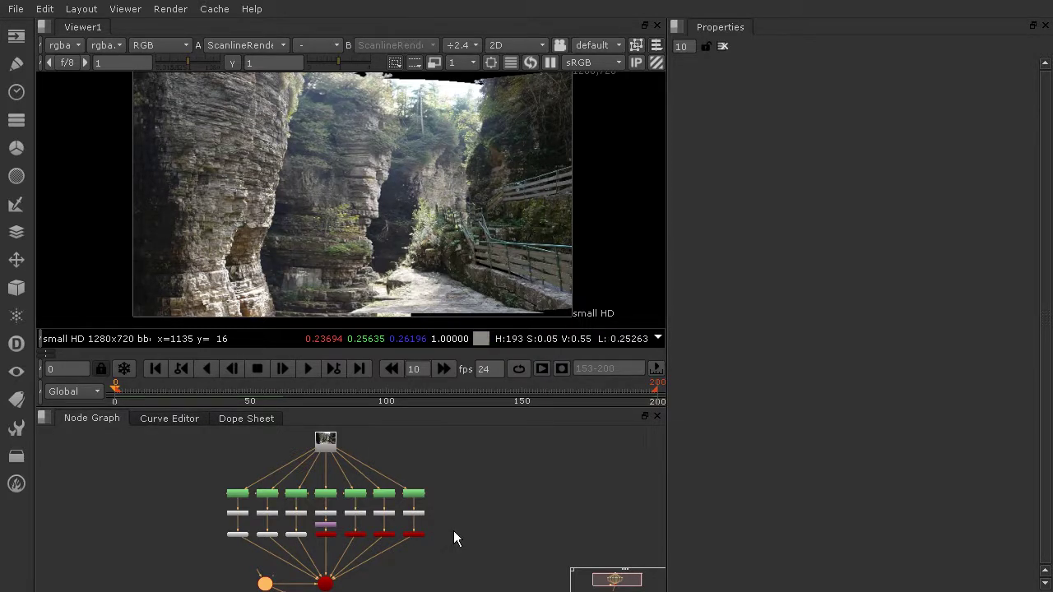
{"action": "scroll", "coordinate": [437, 528], "scroll_direction": "up", "scroll_amount": 4}
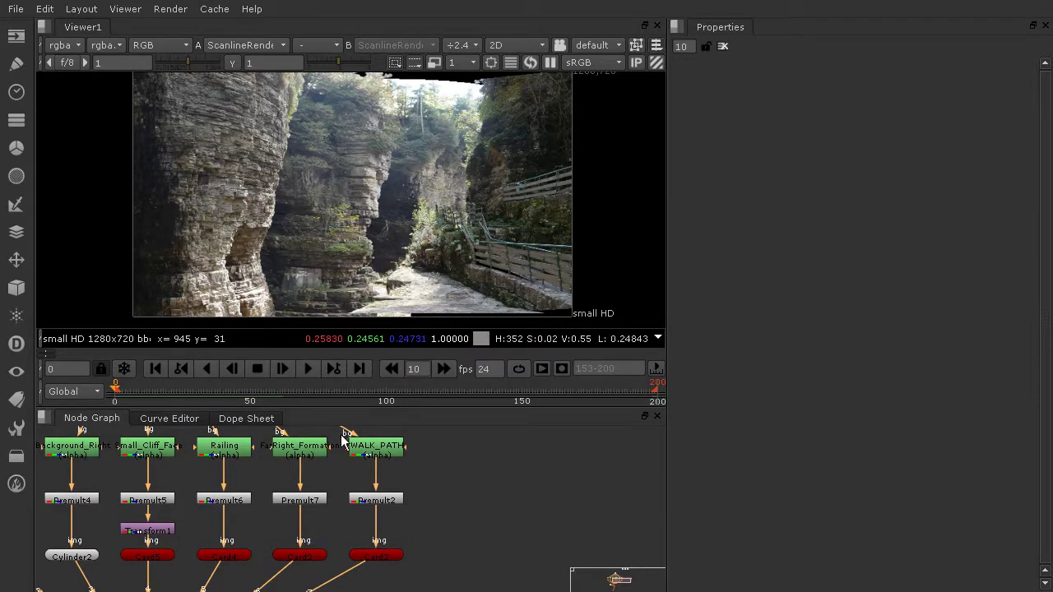
{"action": "scroll", "coordinate": [366, 465], "scroll_direction": "up", "scroll_amount": 2}
{"action": "scroll", "coordinate": [576, 469], "scroll_direction": "down", "scroll_amount": 1}
{"action": "left_click", "coordinate": [321, 449]}
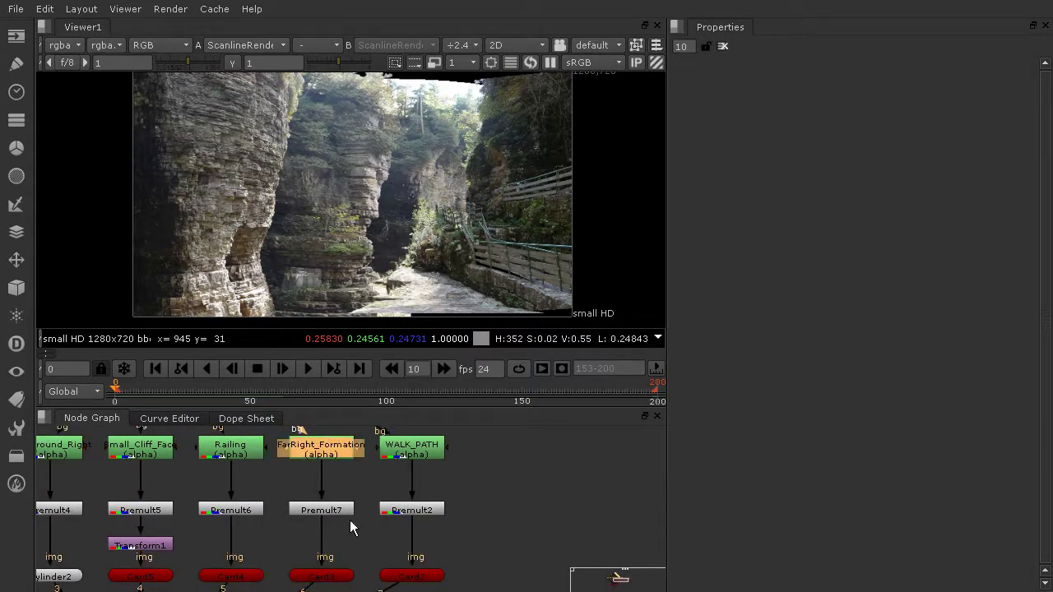
{"action": "scroll", "coordinate": [357, 459], "scroll_direction": "down", "scroll_amount": 3}
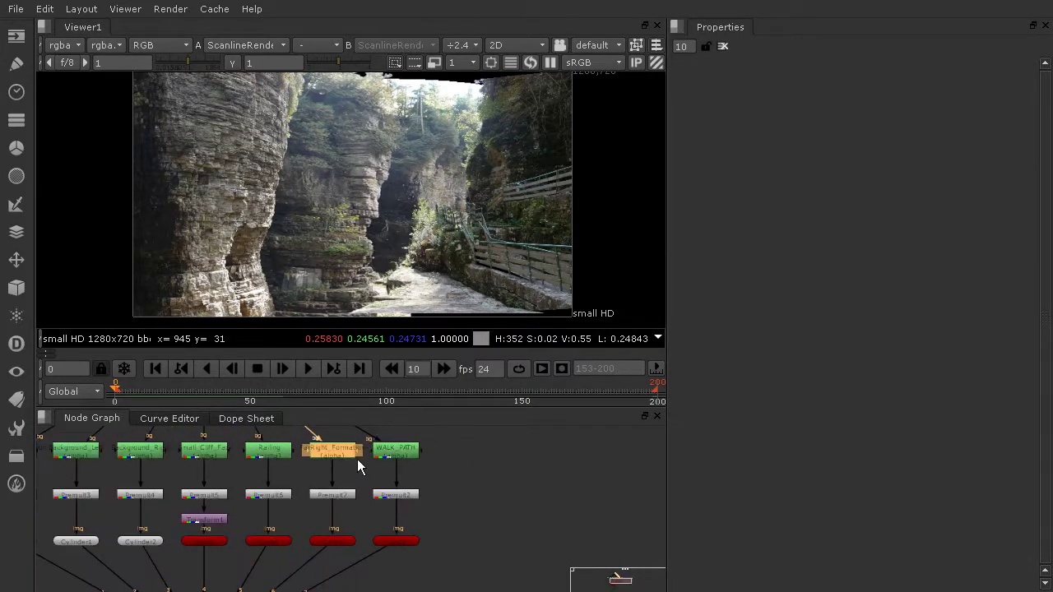
{"action": "middle_click_drag", "start_coordinate": [513, 536], "coordinate": [548, 535]}
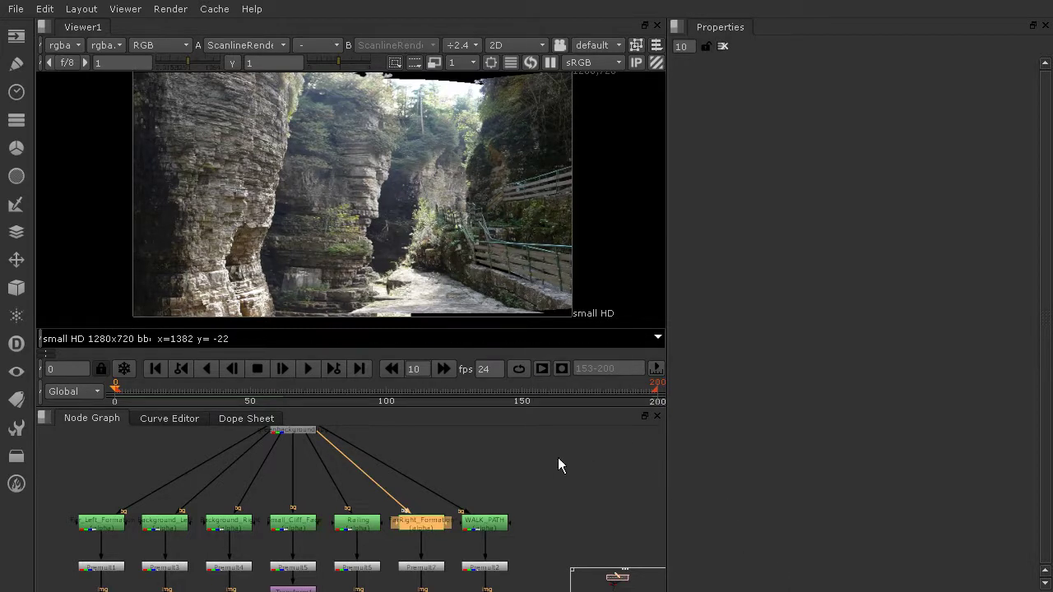
Step: Add a RotoPaint node between the background image and the FarRight_Formation roto
{"action": "left_click", "coordinate": [486, 472]}
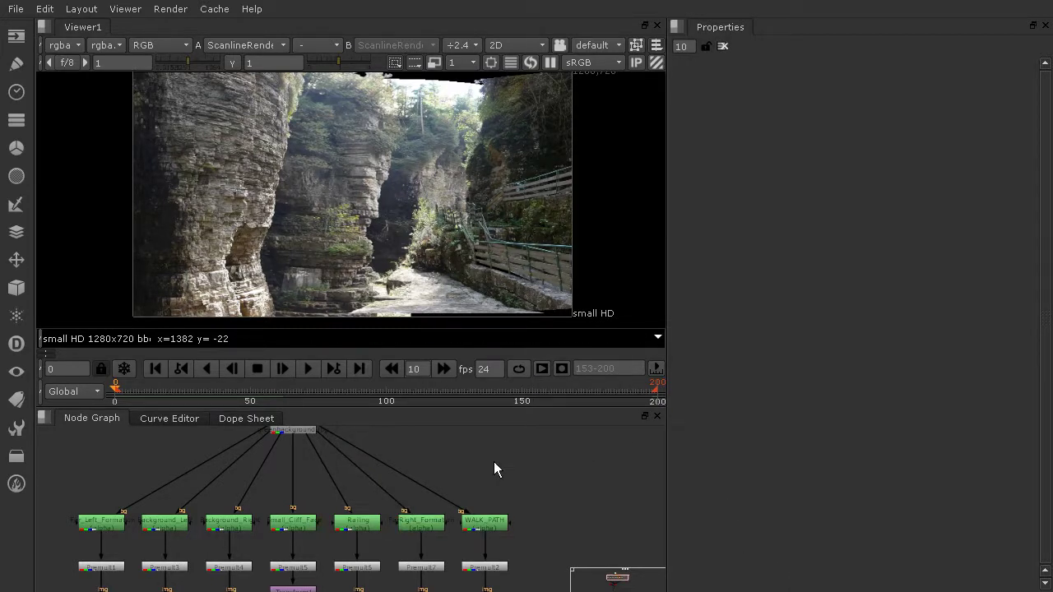
{"action": "key", "text": "Tab"}
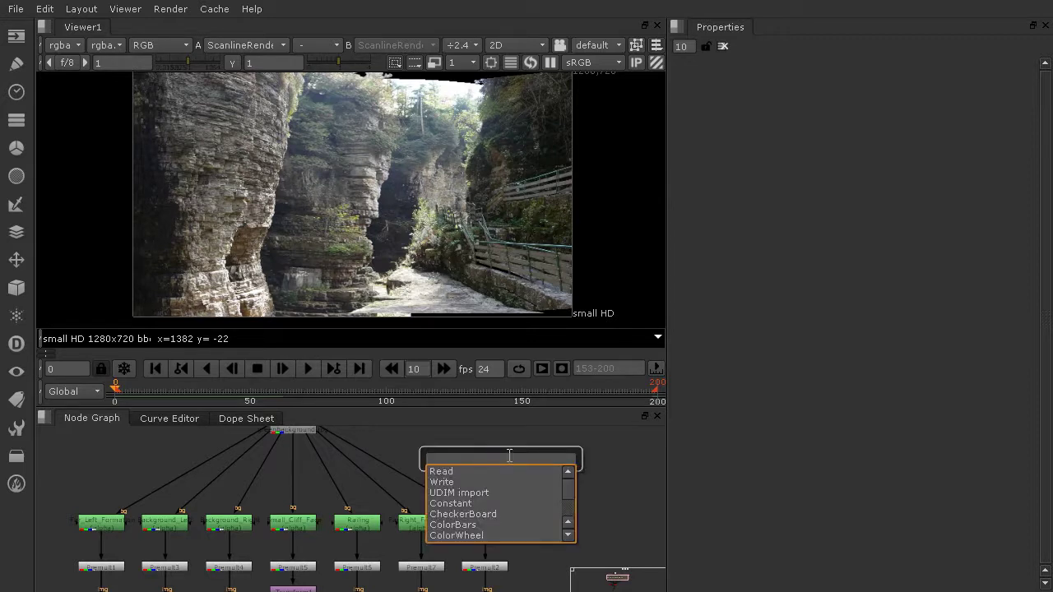
{"action": "type", "text": "rot"}
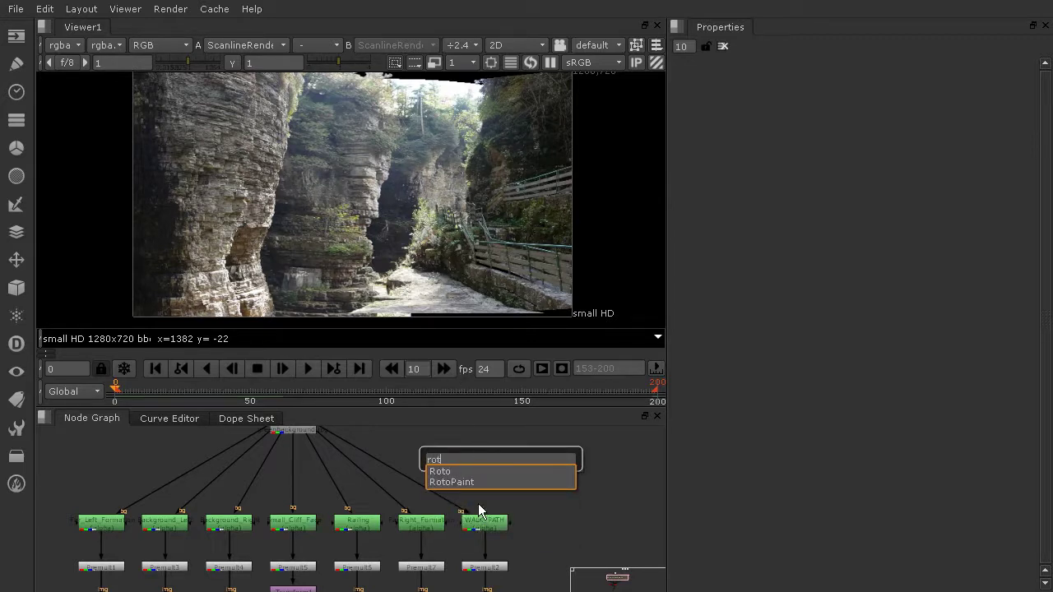
{"action": "left_click", "coordinate": [482, 484]}
{"action": "left_click_drag", "start_coordinate": [516, 470], "coordinate": [435, 511]}
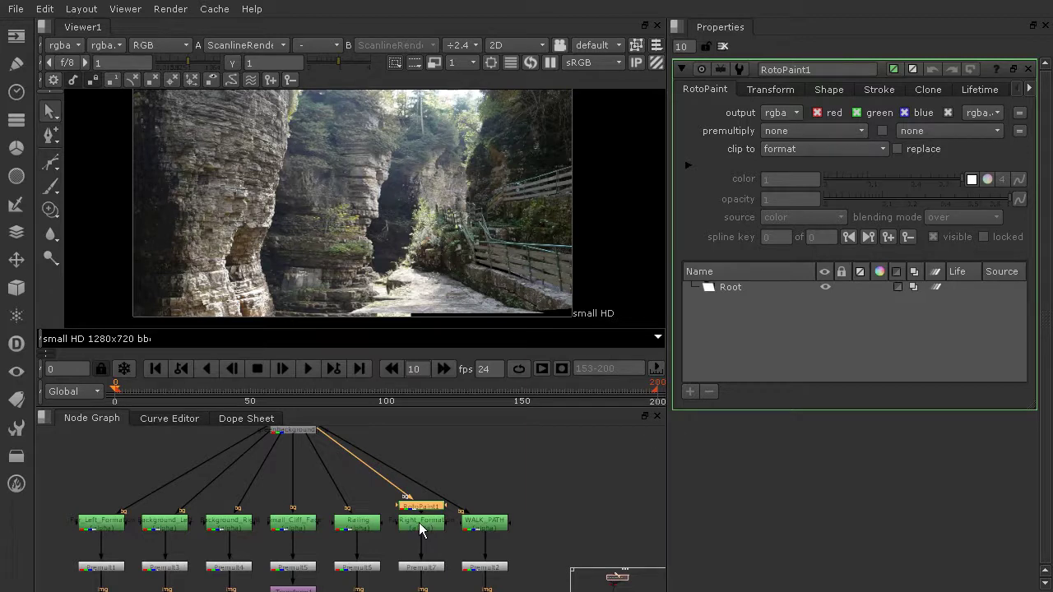
Step: Display the output of the FarRight_Formation node in the viewer
{"action": "left_click", "coordinate": [420, 529]}
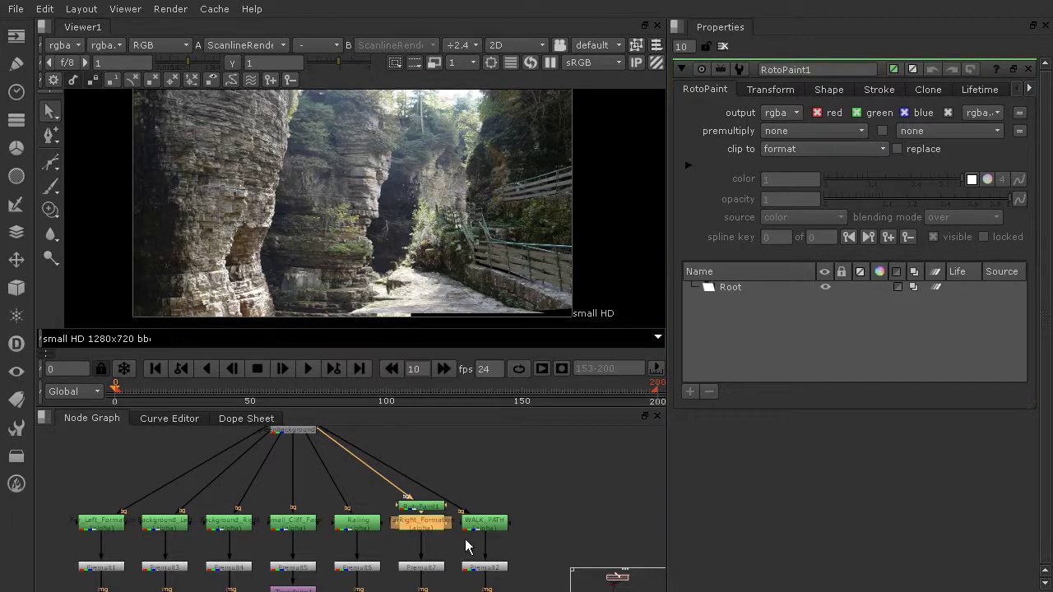
{"action": "key", "text": "1"}
{"action": "left_click", "coordinate": [466, 546]}
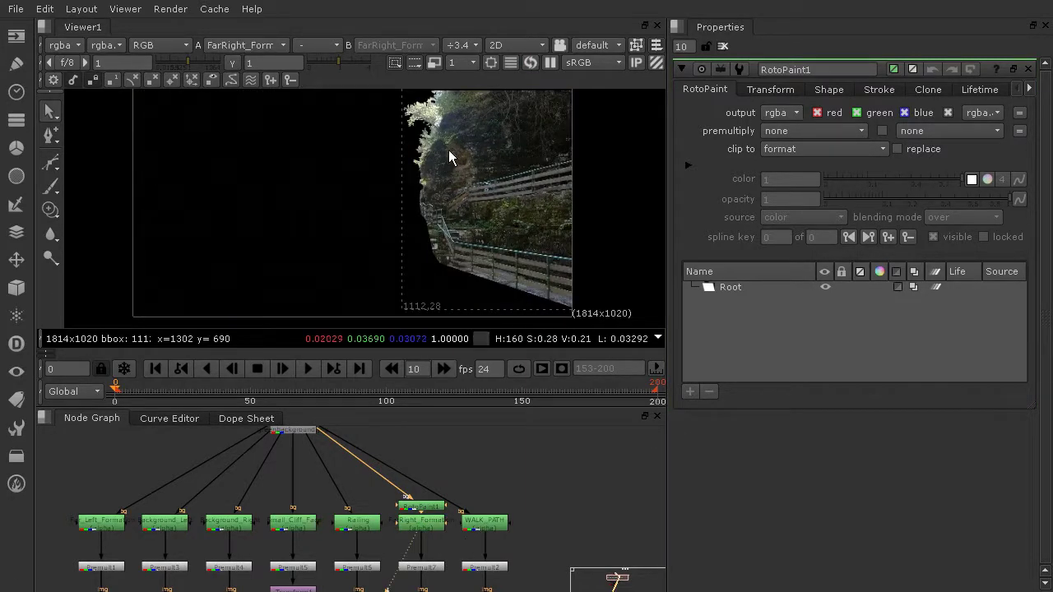
{"action": "middle_click_drag", "start_coordinate": [545, 223], "coordinate": [512, 200]}
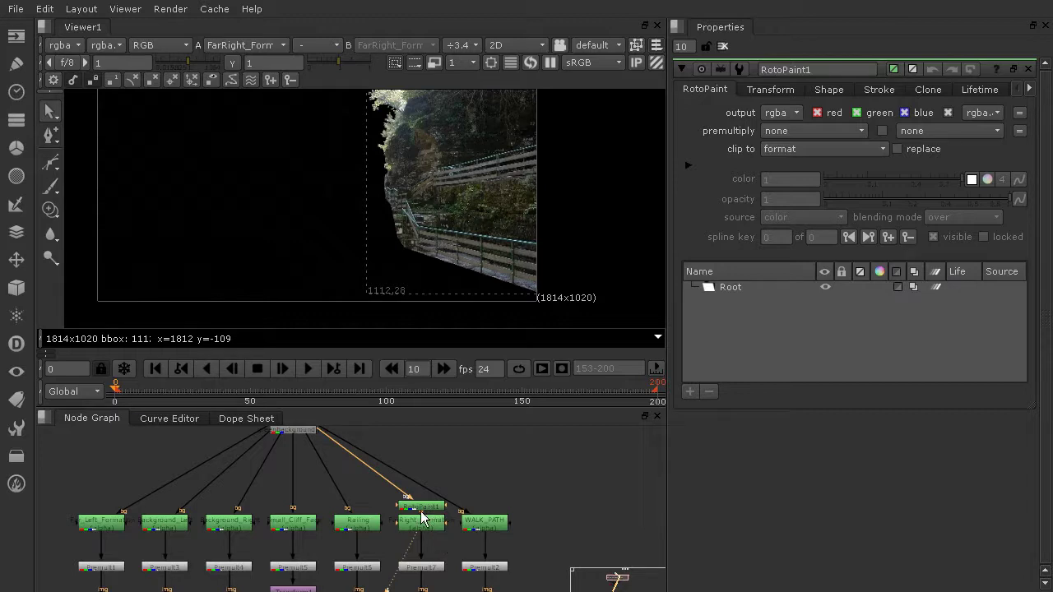
Step: With the Clone tool, paint stone path texture over the lowest railing plank between the two posts nearest the image's right edge
{"action": "scroll", "coordinate": [476, 269], "scroll_direction": "up", "scroll_amount": 4}
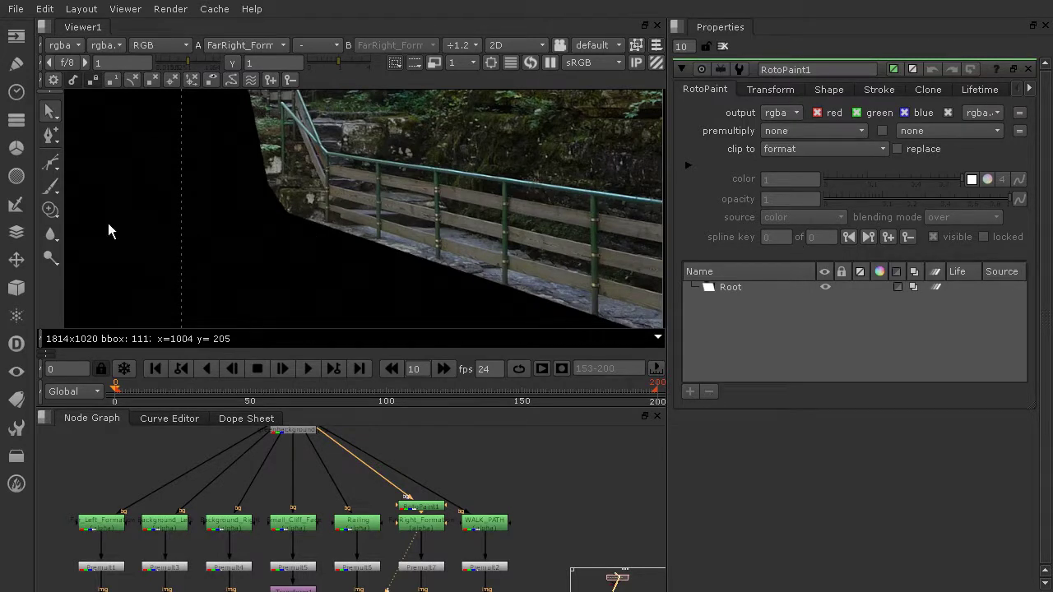
{"action": "right_click", "coordinate": [49, 212]}
{"action": "left_click", "coordinate": [93, 207]}
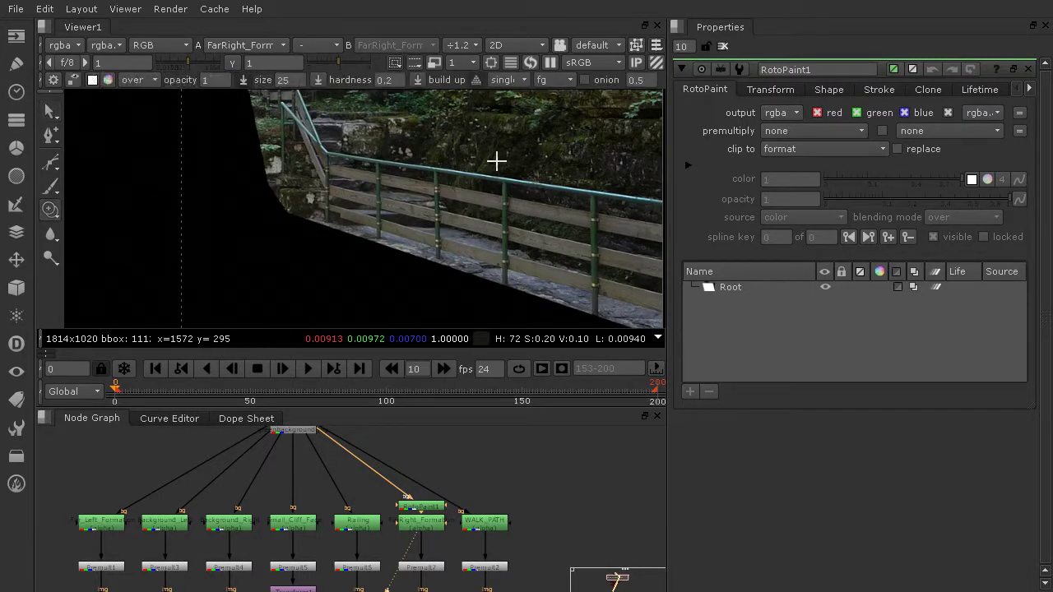
{"action": "middle_click_drag", "start_coordinate": [493, 160], "coordinate": [389, 161]}
{"action": "scroll", "coordinate": [427, 274], "scroll_direction": "up", "scroll_amount": 3}
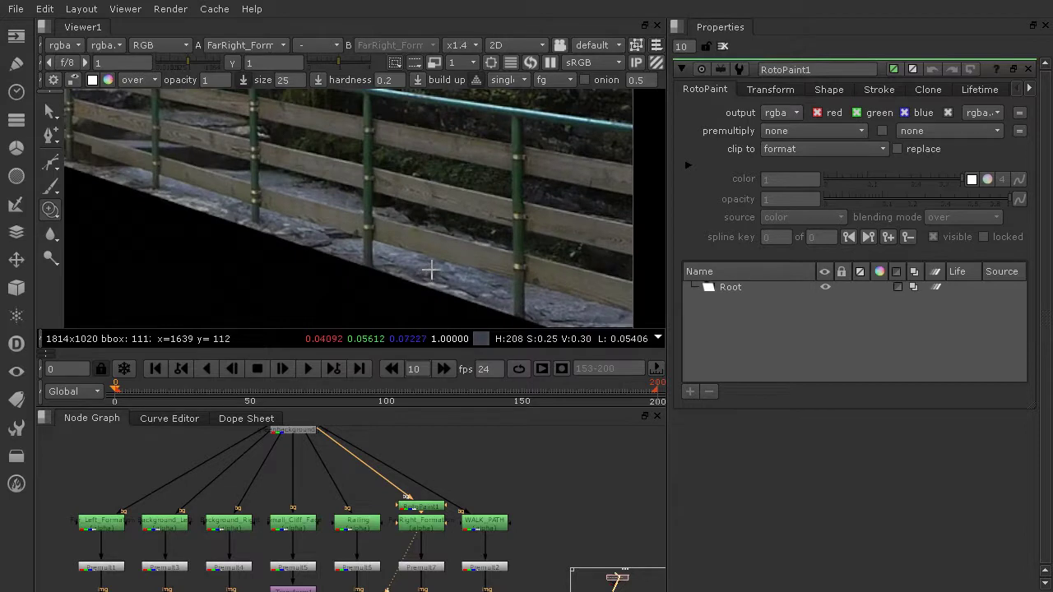
{"action": "middle_click_drag", "start_coordinate": [431, 272], "coordinate": [420, 257]}
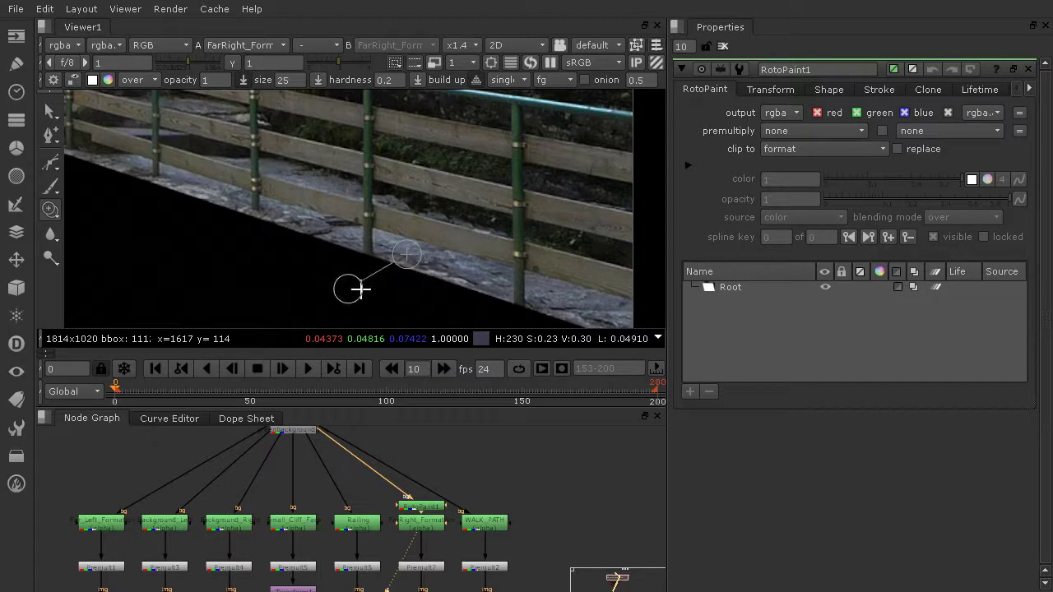
{"action": "mouse_move", "coordinate": [385, 252]}
{"action": "left_mouse_down", "text": "ctrl"}
{"action": "mouse_move", "coordinate": [599, 169]}
{"action": "mouse_move", "coordinate": [498, 139]}
{"action": "mouse_move", "coordinate": [395, 173]}
{"action": "mouse_move", "coordinate": [613, 129]}
{"action": "mouse_move", "coordinate": [433, 221]}
{"action": "mouse_move", "coordinate": [609, 159]}
{"action": "mouse_move", "coordinate": [430, 228]}
{"action": "mouse_move", "coordinate": [532, 174]}
{"action": "mouse_move", "coordinate": [386, 257]}
{"action": "mouse_move", "coordinate": [592, 145]}
{"action": "mouse_move", "coordinate": [418, 234]}
{"action": "left_mouse_up", "text": "ctrl"}
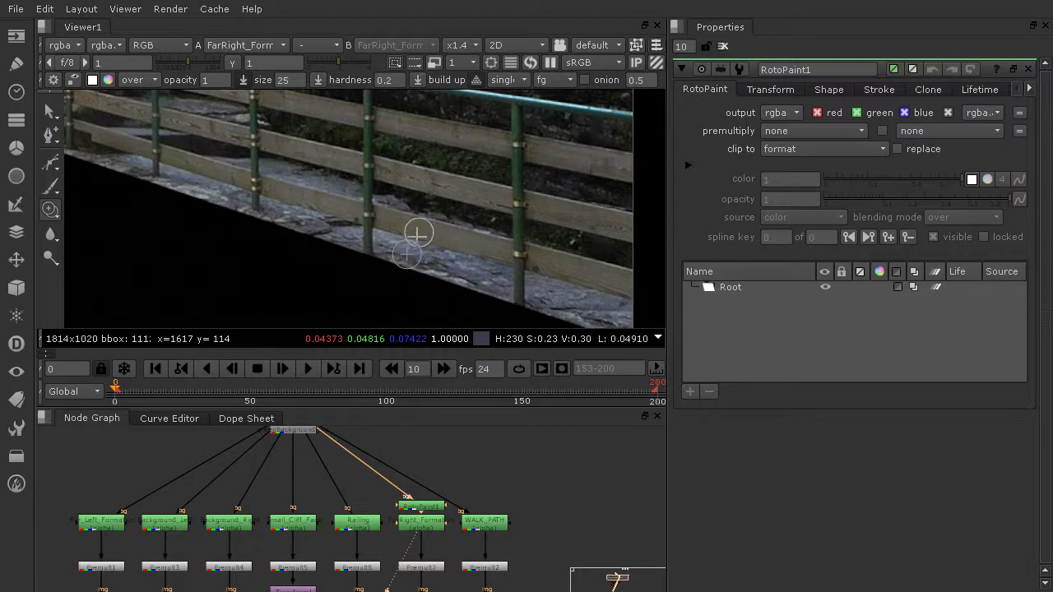
{"action": "left_click_drag", "start_coordinate": [417, 260], "coordinate": [581, 129], "text": "ctrl"}
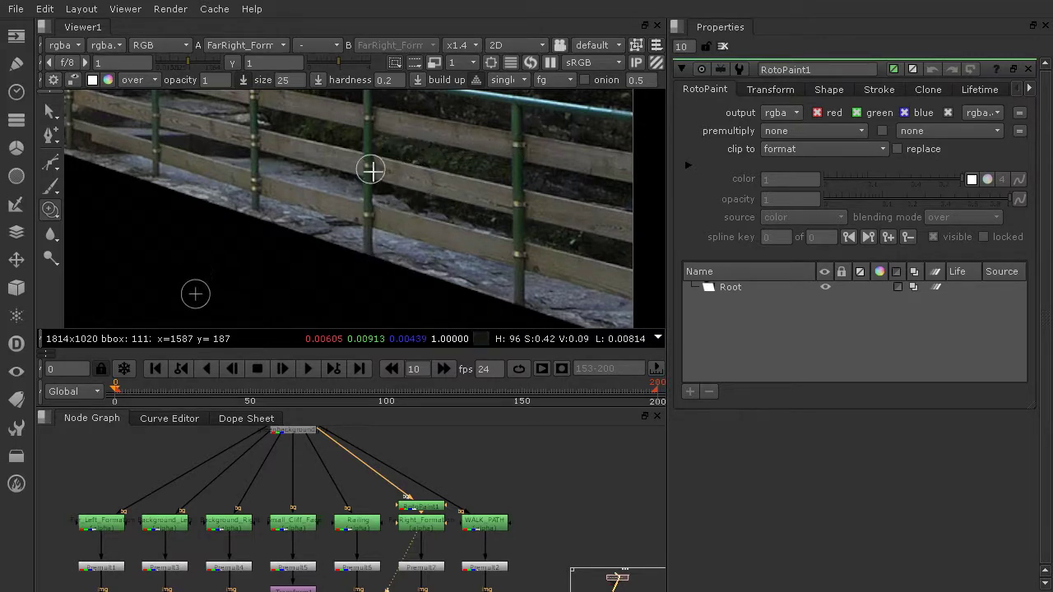
{"action": "mouse_move", "coordinate": [523, 139]}
{"action": "left_mouse_down", "text": "ctrl"}
{"action": "mouse_move", "coordinate": [461, 235]}
{"action": "mouse_move", "coordinate": [499, 118]}
{"action": "mouse_move", "coordinate": [494, 242]}
{"action": "mouse_move", "coordinate": [420, 163]}
{"action": "mouse_move", "coordinate": [510, 244]}
{"action": "mouse_move", "coordinate": [435, 157]}
{"action": "mouse_move", "coordinate": [381, 216]}
{"action": "mouse_move", "coordinate": [501, 200]}
{"action": "mouse_move", "coordinate": [426, 243]}
{"action": "left_mouse_up", "text": "ctrl"}
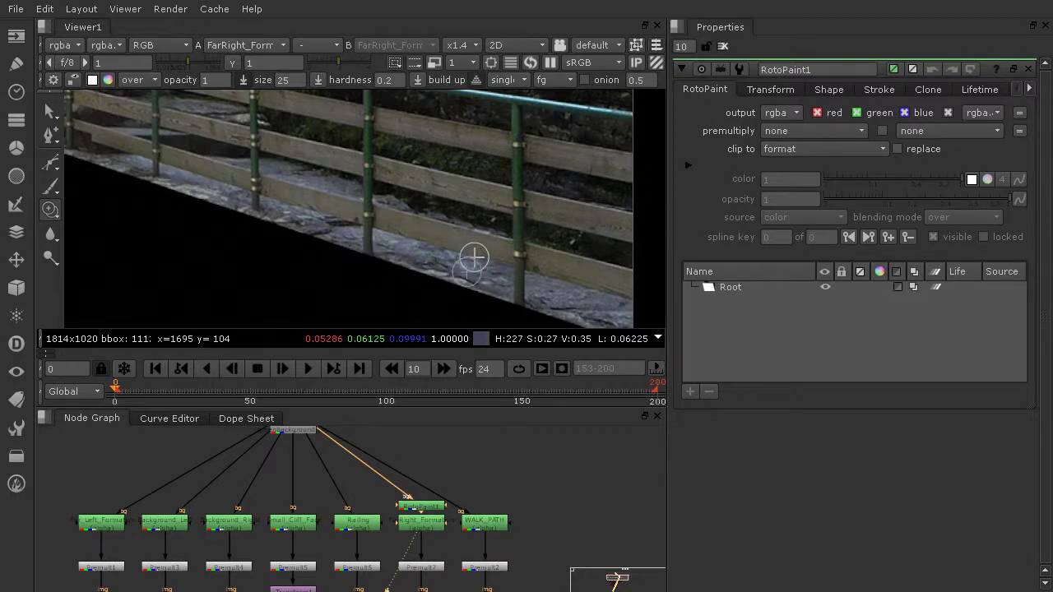
{"action": "left_click_drag", "start_coordinate": [507, 262], "coordinate": [481, 257]}
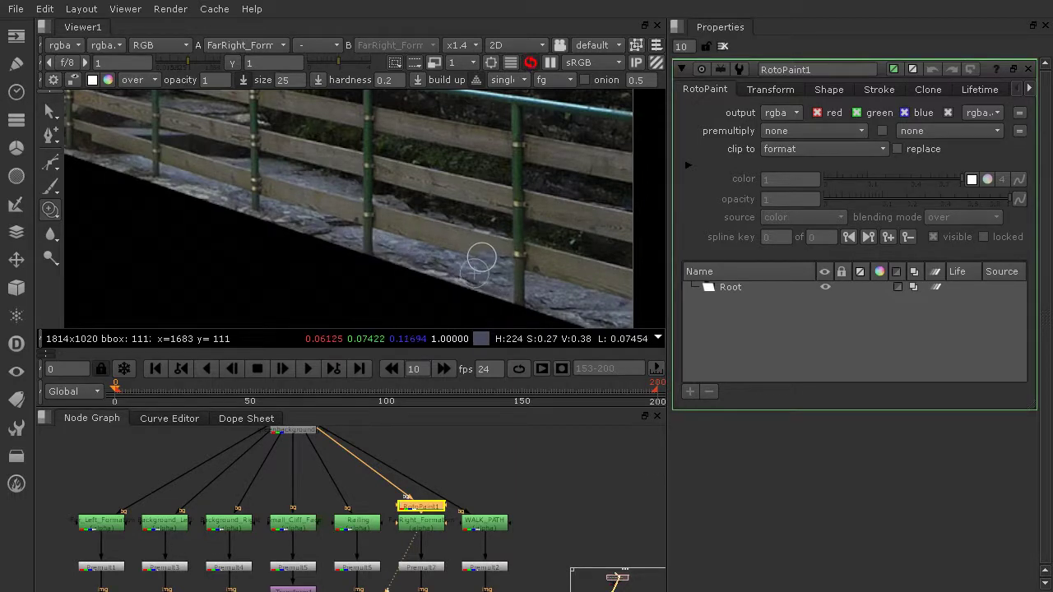
{"action": "mouse_move", "coordinate": [381, 232]}
{"action": "left_mouse_down"}
{"action": "mouse_move", "coordinate": [470, 247]}
{"action": "mouse_move", "coordinate": [376, 233]}
{"action": "mouse_move", "coordinate": [365, 218]}
{"action": "mouse_move", "coordinate": [499, 255]}
{"action": "mouse_move", "coordinate": [471, 251]}
{"action": "mouse_move", "coordinate": [496, 242]}
{"action": "mouse_move", "coordinate": [476, 243]}
{"action": "left_mouse_up"}
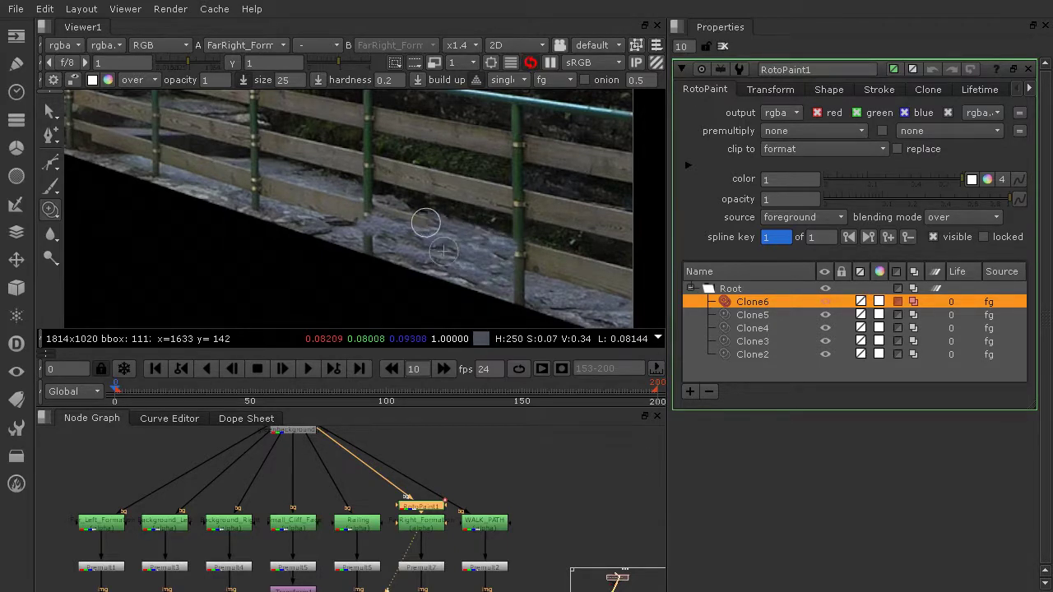
Step: Clone path paving over the rest of the lowest plank, from the nearest post to the image's right edge
{"action": "mouse_move", "coordinate": [398, 224]}
{"action": "left_mouse_down", "text": "ctrl"}
{"action": "mouse_move", "coordinate": [483, 234]}
{"action": "mouse_move", "coordinate": [470, 254]}
{"action": "left_mouse_up", "text": "ctrl"}
{"action": "mouse_move", "coordinate": [460, 215]}
{"action": "left_mouse_down", "text": "ctrl"}
{"action": "mouse_move", "coordinate": [473, 256]}
{"action": "mouse_move", "coordinate": [492, 267]}
{"action": "mouse_move", "coordinate": [511, 252]}
{"action": "mouse_move", "coordinate": [519, 282]}
{"action": "mouse_move", "coordinate": [520, 259]}
{"action": "mouse_move", "coordinate": [536, 275]}
{"action": "mouse_move", "coordinate": [549, 267]}
{"action": "mouse_move", "coordinate": [512, 247]}
{"action": "mouse_move", "coordinate": [612, 293]}
{"action": "left_mouse_up", "text": "ctrl"}
{"action": "left_click_drag", "start_coordinate": [543, 282], "coordinate": [594, 292]}
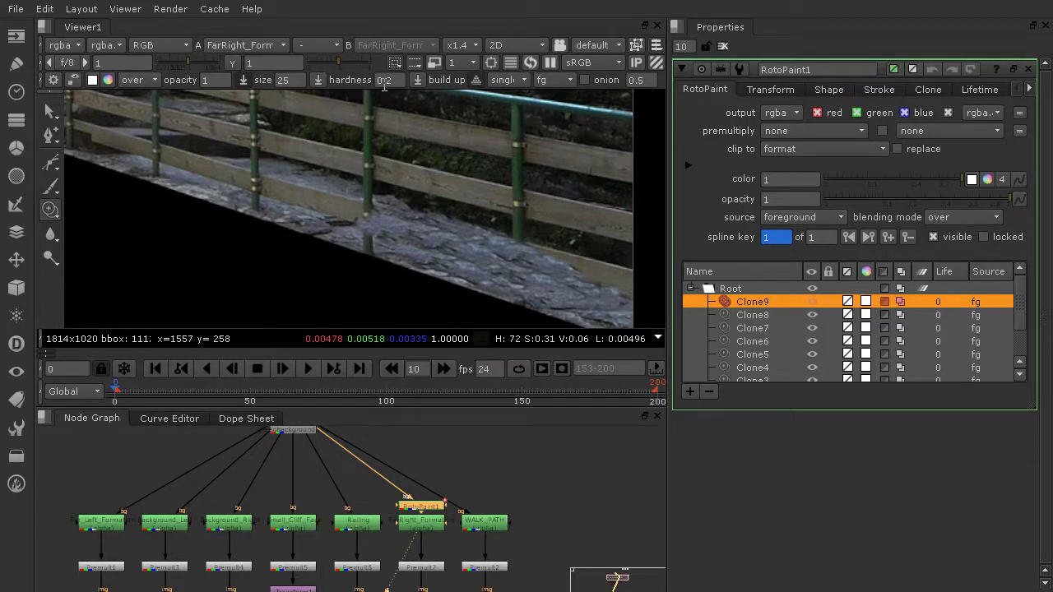
{"action": "mouse_move", "coordinate": [548, 273]}
{"action": "left_mouse_down"}
{"action": "mouse_move", "coordinate": [518, 254]}
{"action": "mouse_move", "coordinate": [626, 292]}
{"action": "mouse_move", "coordinate": [600, 279]}
{"action": "left_mouse_up"}
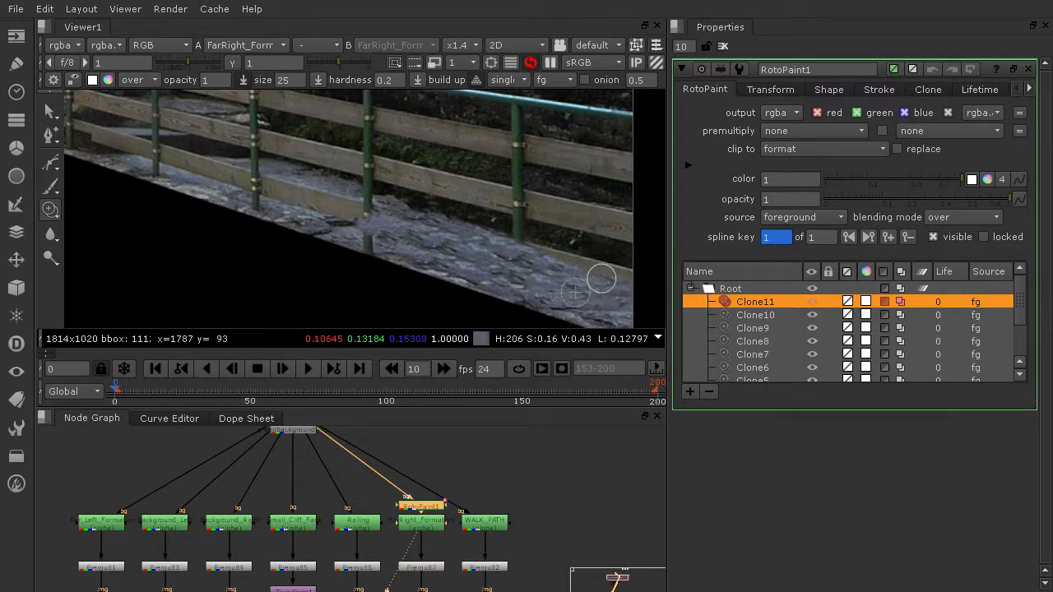
{"action": "mouse_move", "coordinate": [541, 265]}
{"action": "left_mouse_down"}
{"action": "mouse_move", "coordinate": [521, 247]}
{"action": "mouse_move", "coordinate": [625, 277]}
{"action": "mouse_move", "coordinate": [529, 283]}
{"action": "mouse_move", "coordinate": [570, 264]}
{"action": "left_mouse_up"}
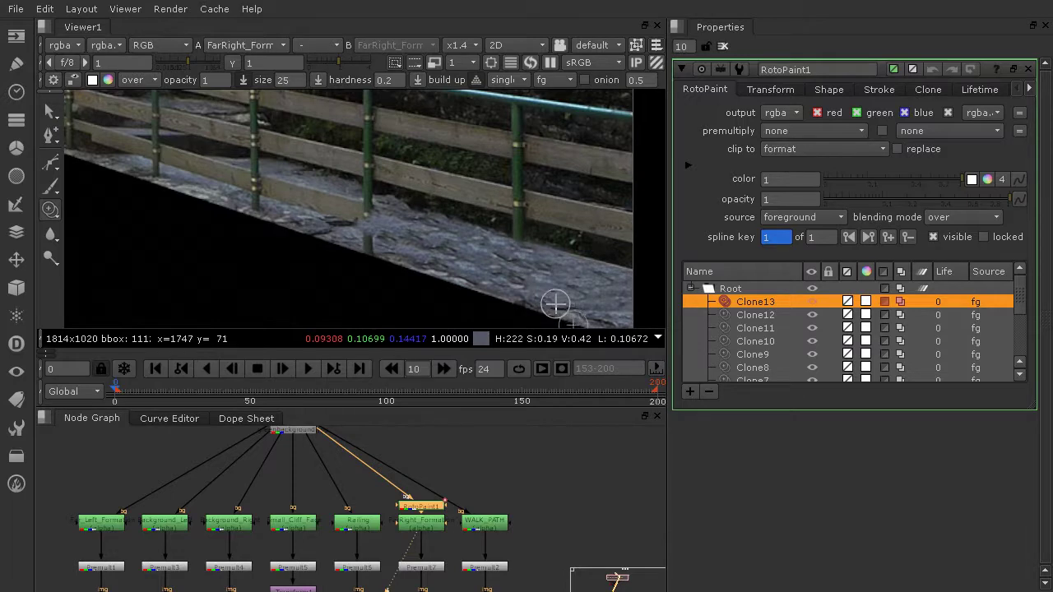
Step: Clone paving over the base of the nearest railing post and retouch the stones around it
{"action": "mouse_move", "coordinate": [550, 274]}
{"action": "left_mouse_down", "text": "ctrl"}
{"action": "mouse_move", "coordinate": [571, 277]}
{"action": "mouse_move", "coordinate": [468, 276]}
{"action": "left_mouse_up", "text": "ctrl"}
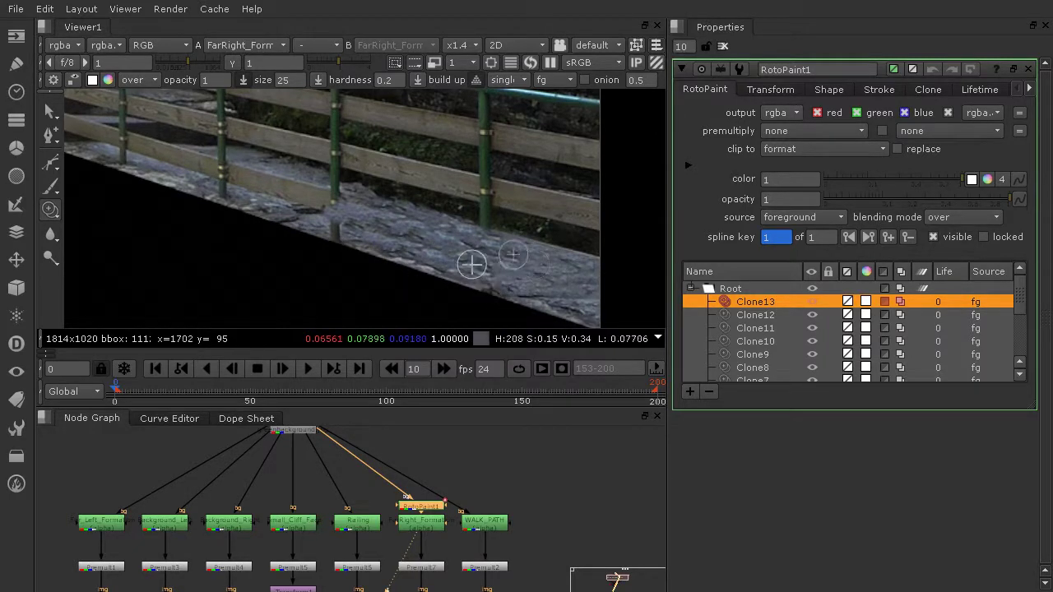
{"action": "left_click_drag", "start_coordinate": [480, 264], "coordinate": [489, 282]}
{"action": "left_click_drag", "start_coordinate": [483, 247], "coordinate": [506, 291]}
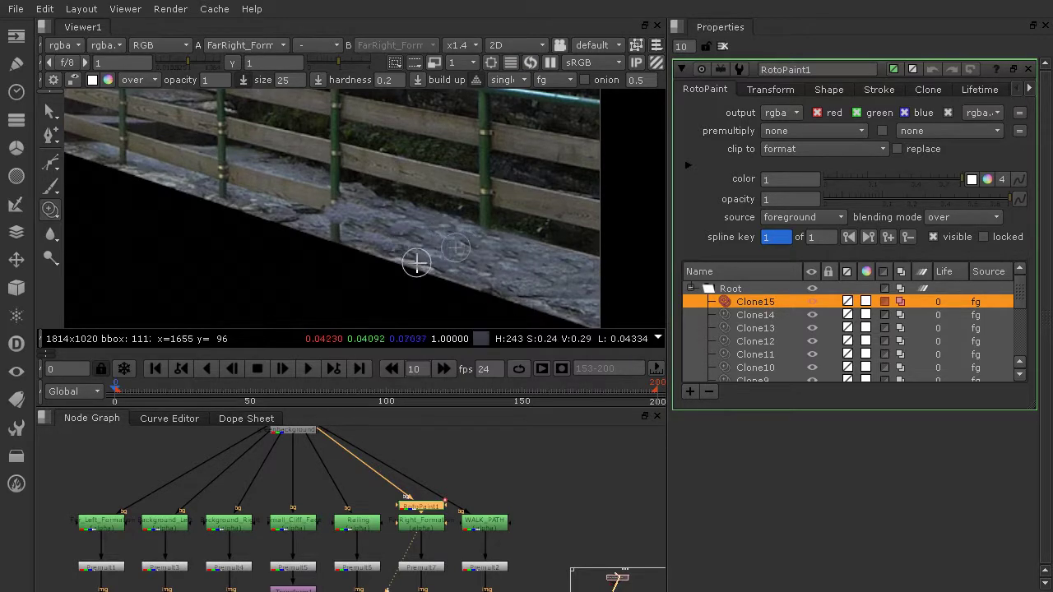
{"action": "mouse_move", "coordinate": [486, 241]}
{"action": "left_mouse_down"}
{"action": "mouse_move", "coordinate": [507, 253]}
{"action": "mouse_move", "coordinate": [477, 280]}
{"action": "mouse_move", "coordinate": [487, 270]}
{"action": "left_mouse_up"}
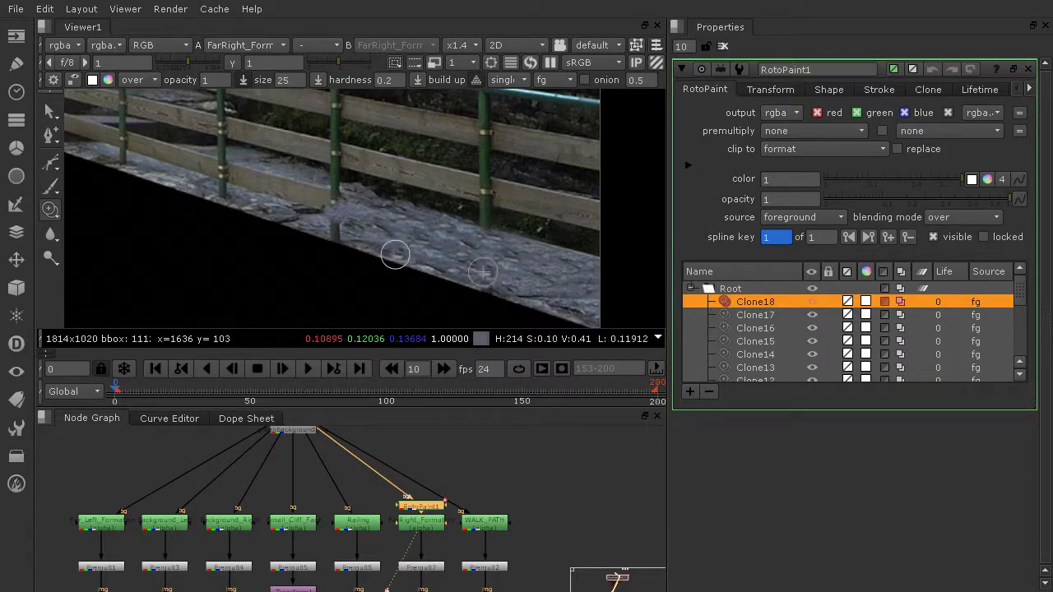
Step: Clone the mossy rock wall over the teal handrail from the third post to the image's right edge
{"action": "scroll", "coordinate": [448, 276], "scroll_direction": "down", "scroll_amount": 2}
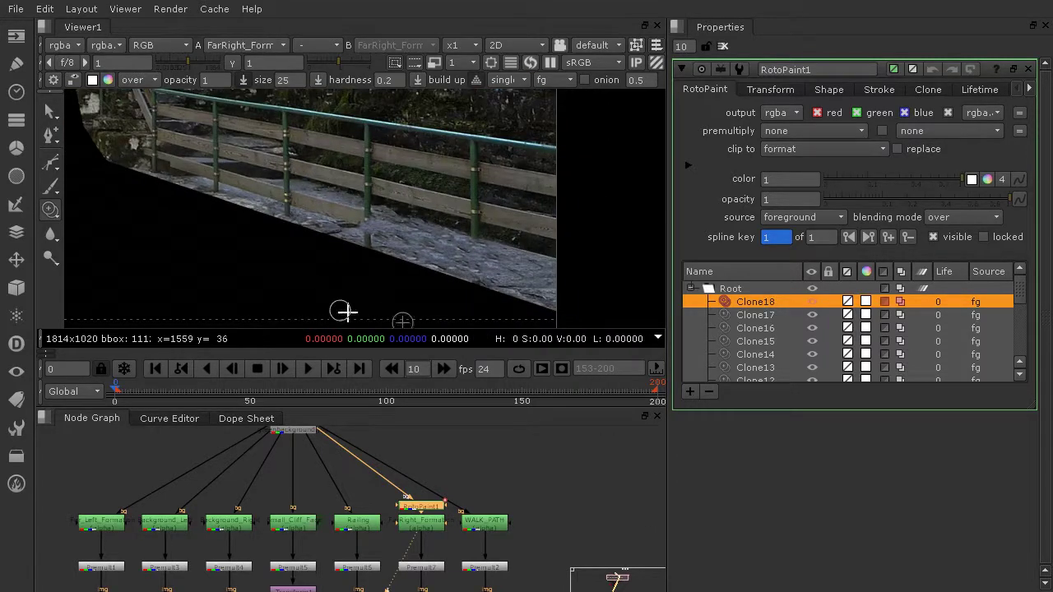
{"action": "scroll", "coordinate": [345, 246], "scroll_direction": "up", "scroll_amount": 3}
{"action": "scroll", "coordinate": [348, 219], "scroll_direction": "down", "scroll_amount": 3}
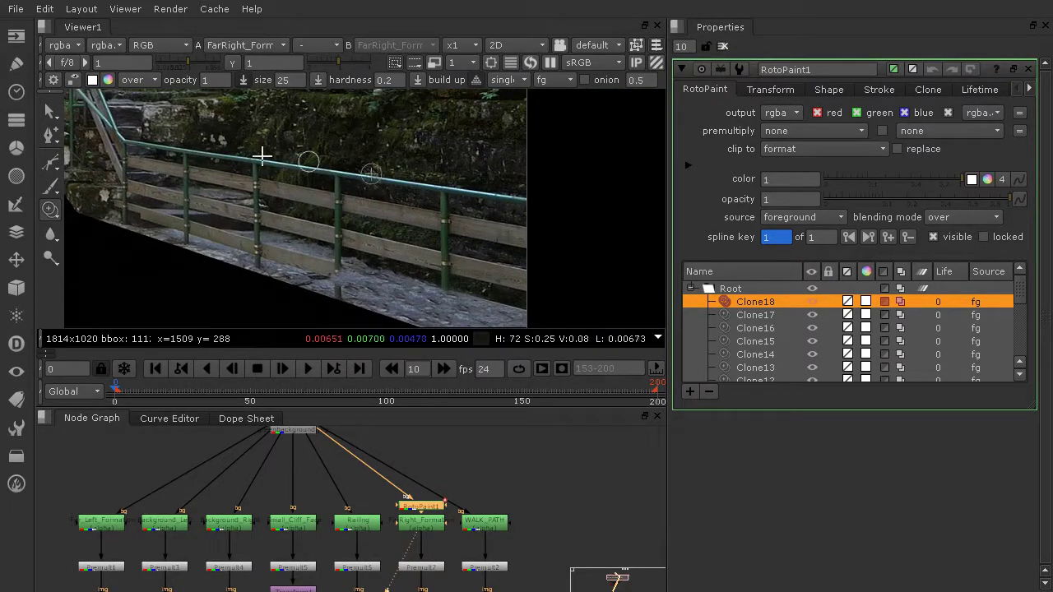
{"action": "left_click_drag", "start_coordinate": [260, 205], "coordinate": [304, 258], "text": "ctrl"}
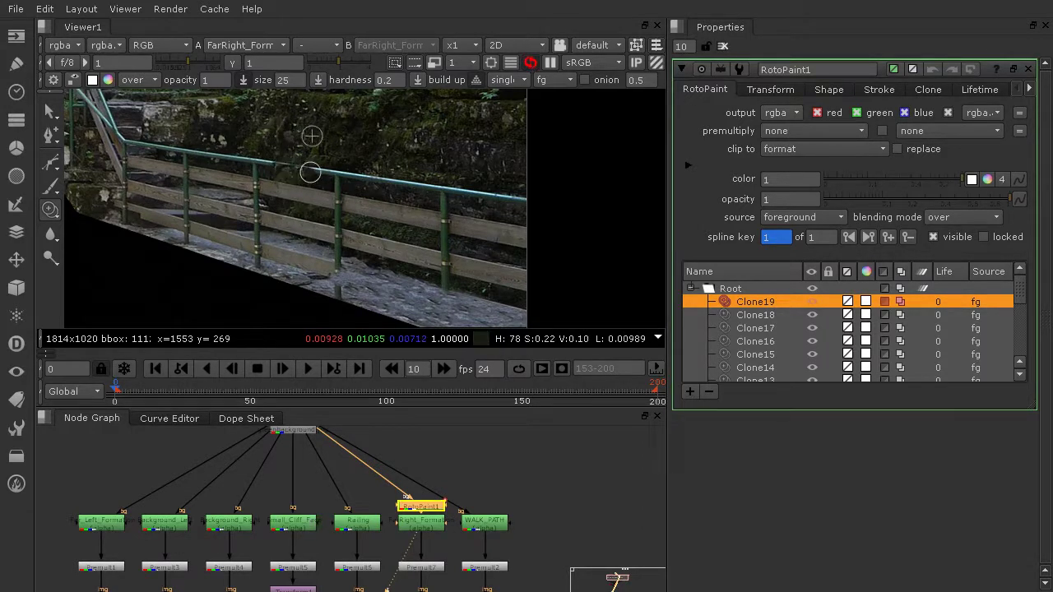
{"action": "mouse_move", "coordinate": [353, 176]}
{"action": "left_mouse_down"}
{"action": "mouse_move", "coordinate": [401, 182]}
{"action": "mouse_move", "coordinate": [280, 166]}
{"action": "mouse_move", "coordinate": [518, 197]}
{"action": "mouse_move", "coordinate": [463, 194]}
{"action": "left_mouse_up"}
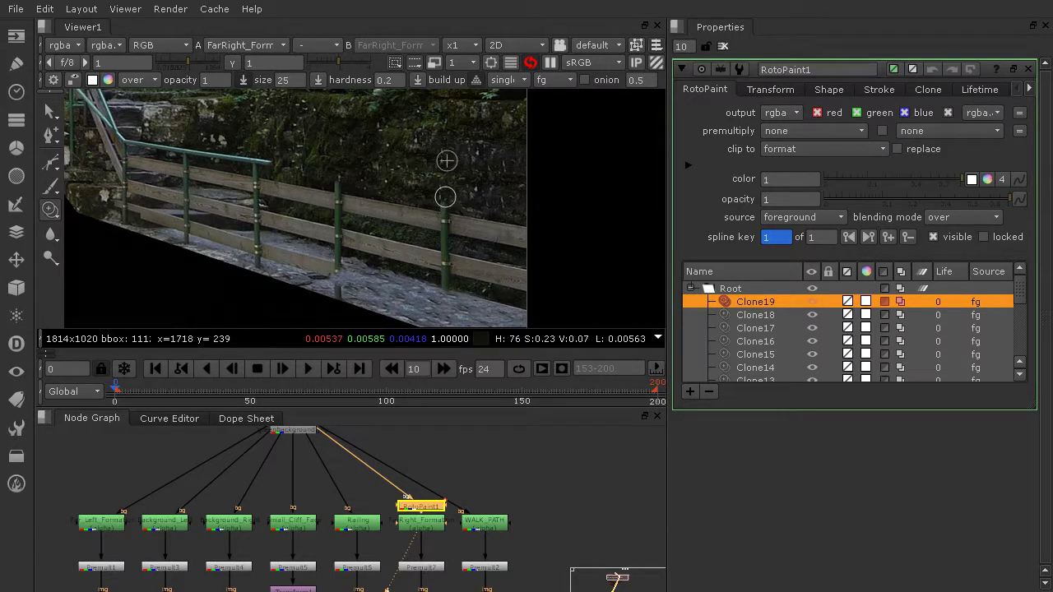
Step: Clone rock texture over the right part of the top plank and the upper part of the nearest post
{"action": "mouse_move", "coordinate": [394, 200]}
{"action": "left_mouse_down"}
{"action": "mouse_move", "coordinate": [393, 191]}
{"action": "mouse_move", "coordinate": [331, 188]}
{"action": "mouse_move", "coordinate": [341, 183]}
{"action": "left_mouse_up"}
{"action": "mouse_move", "coordinate": [338, 187]}
{"action": "left_mouse_down"}
{"action": "mouse_move", "coordinate": [348, 181]}
{"action": "mouse_move", "coordinate": [332, 189]}
{"action": "mouse_move", "coordinate": [365, 195]}
{"action": "left_mouse_up"}
{"action": "mouse_move", "coordinate": [453, 209]}
{"action": "left_mouse_down"}
{"action": "mouse_move", "coordinate": [494, 212]}
{"action": "mouse_move", "coordinate": [371, 212]}
{"action": "mouse_move", "coordinate": [484, 228]}
{"action": "mouse_move", "coordinate": [369, 223]}
{"action": "mouse_move", "coordinate": [455, 230]}
{"action": "mouse_move", "coordinate": [404, 225]}
{"action": "mouse_move", "coordinate": [434, 217]}
{"action": "left_mouse_up"}
{"action": "mouse_move", "coordinate": [453, 260]}
{"action": "left_mouse_down", "text": "ctrl"}
{"action": "mouse_move", "coordinate": [398, 201]}
{"action": "mouse_move", "coordinate": [408, 201]}
{"action": "left_mouse_up", "text": "ctrl"}
{"action": "mouse_move", "coordinate": [449, 173]}
{"action": "left_mouse_down", "text": "ctrl"}
{"action": "mouse_move", "coordinate": [470, 221]}
{"action": "mouse_move", "coordinate": [446, 223]}
{"action": "mouse_move", "coordinate": [480, 222]}
{"action": "mouse_move", "coordinate": [451, 237]}
{"action": "left_mouse_up", "text": "ctrl"}
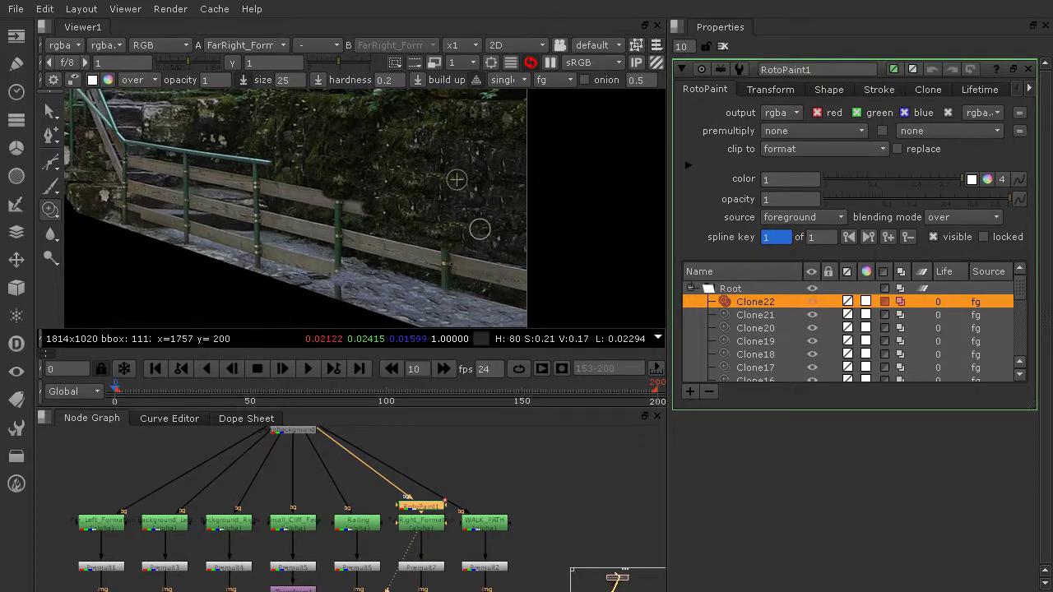
Step: Clone the dark rock wall over the middle plank, from the image's right edge back toward the nearest post
{"action": "mouse_move", "coordinate": [480, 176]}
{"action": "left_mouse_down", "text": "ctrl"}
{"action": "mouse_move", "coordinate": [440, 230]}
{"action": "mouse_move", "coordinate": [463, 214]}
{"action": "mouse_move", "coordinate": [446, 247]}
{"action": "mouse_move", "coordinate": [402, 244]}
{"action": "mouse_move", "coordinate": [419, 249]}
{"action": "left_mouse_up", "text": "ctrl"}
{"action": "mouse_move", "coordinate": [420, 249]}
{"action": "left_mouse_down"}
{"action": "mouse_move", "coordinate": [551, 275]}
{"action": "mouse_move", "coordinate": [431, 264]}
{"action": "mouse_move", "coordinate": [518, 278]}
{"action": "left_mouse_up"}
{"action": "left_click", "coordinate": [468, 269]}
{"action": "mouse_move", "coordinate": [506, 275]}
{"action": "left_mouse_down"}
{"action": "mouse_move", "coordinate": [431, 263]}
{"action": "mouse_move", "coordinate": [460, 285]}
{"action": "left_mouse_up"}
{"action": "scroll", "coordinate": [445, 279], "scroll_direction": "up", "scroll_amount": 2}
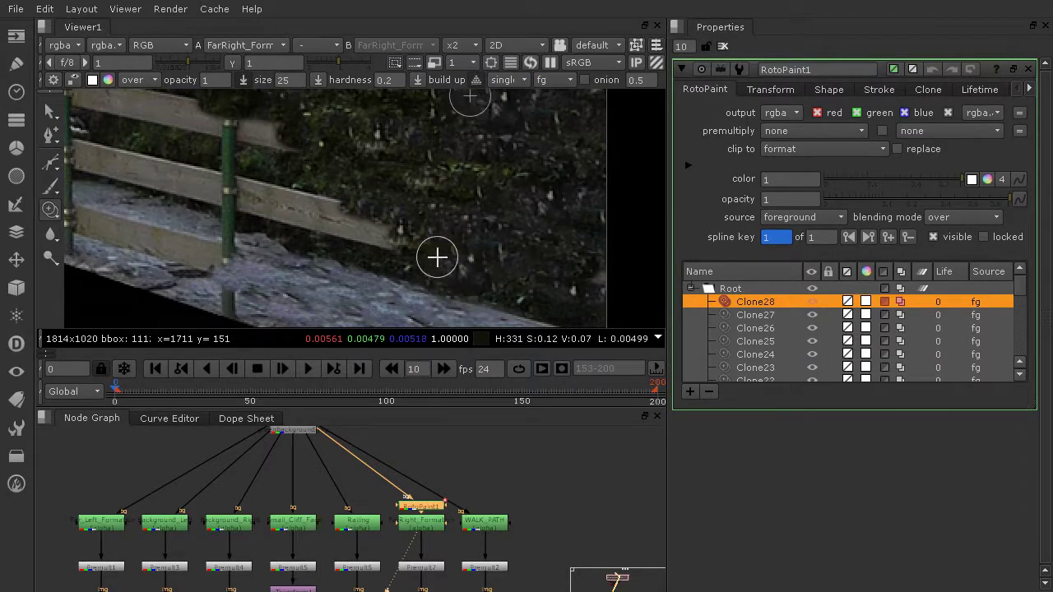
{"action": "scroll", "coordinate": [435, 255], "scroll_direction": "down", "scroll_amount": 4}
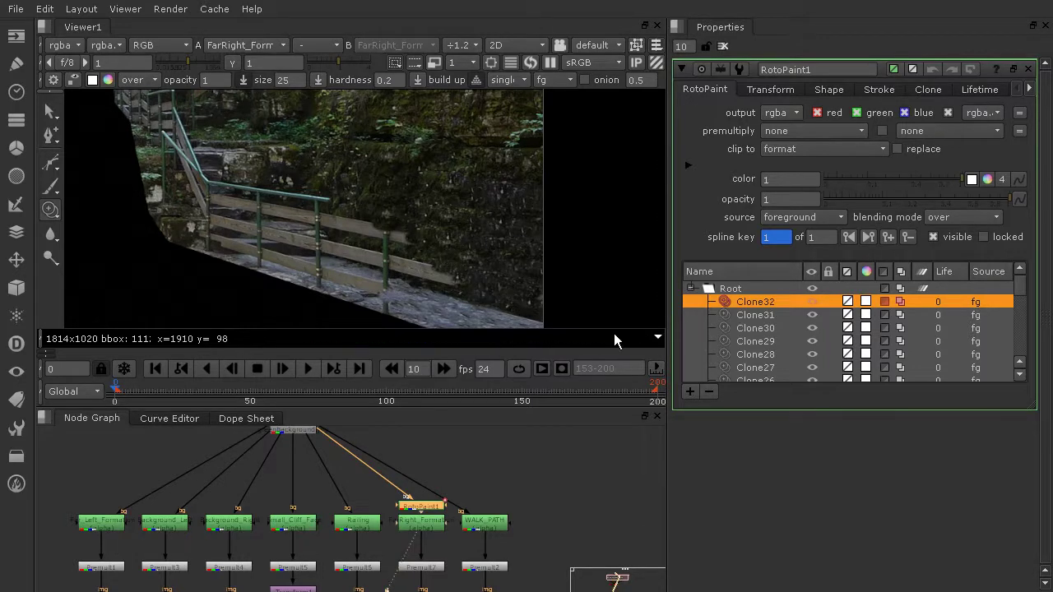
Step: Clone rock texture over the nearest post and the leftover ends of the top and middle planks beside it
{"action": "scroll", "coordinate": [461, 271], "scroll_direction": "up", "scroll_amount": 3}
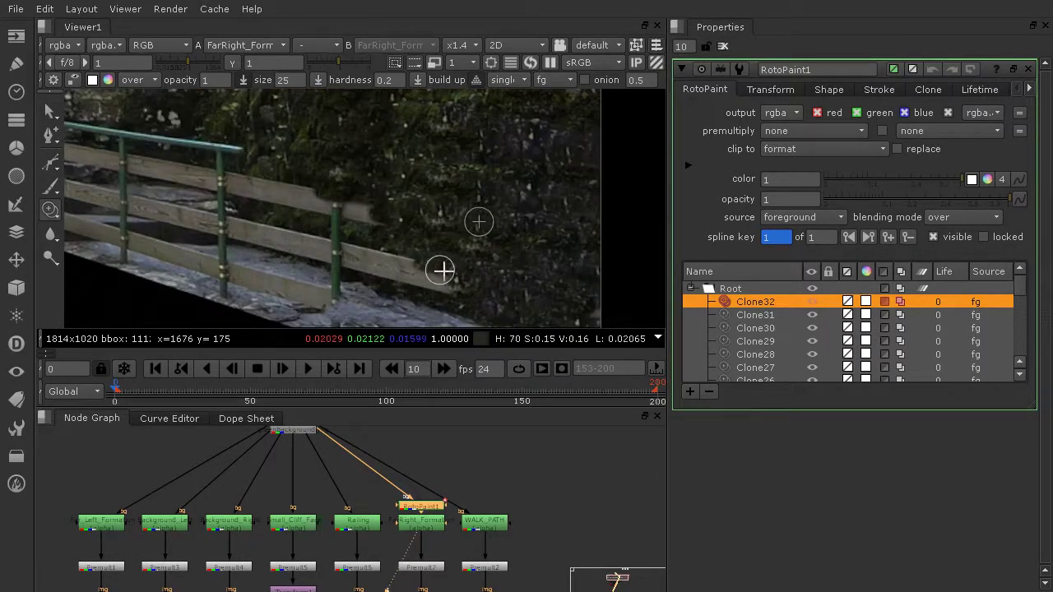
{"action": "left_click_drag", "start_coordinate": [436, 268], "coordinate": [344, 239]}
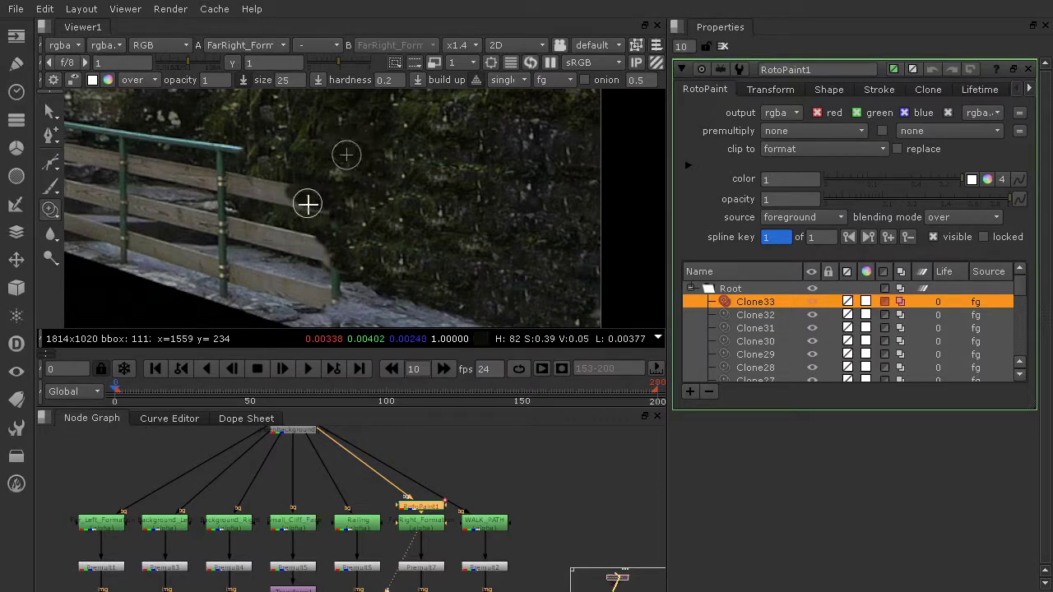
{"action": "scroll", "coordinate": [296, 208], "scroll_direction": "down", "scroll_amount": 4}
Step: Clone the pale rock ledge over the middle of the sloping handrail and planks, above the bend where the handrail levels out
{"action": "scroll", "coordinate": [369, 236], "scroll_direction": "up", "scroll_amount": 5}
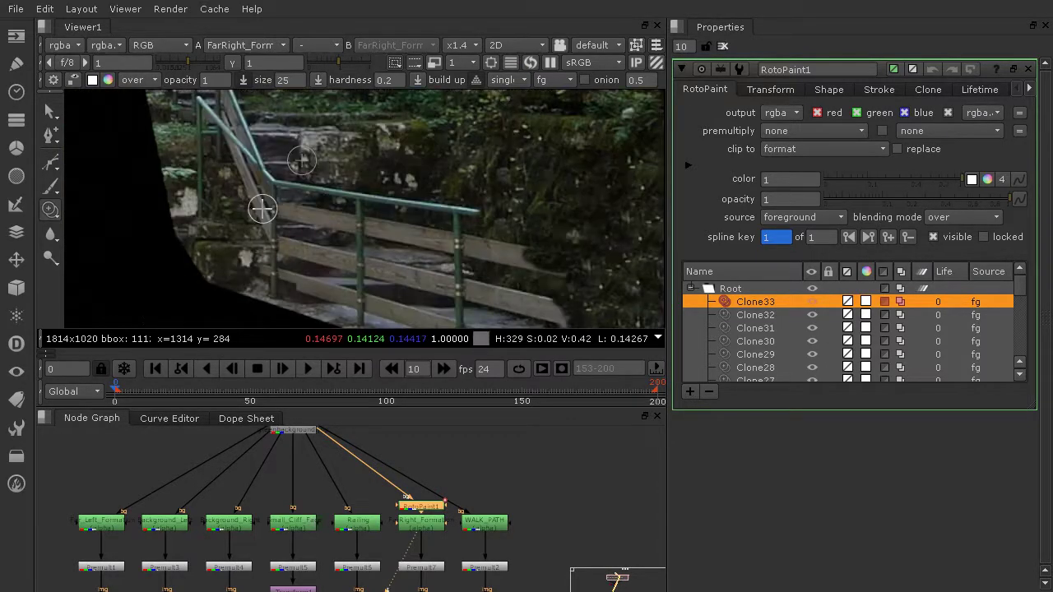
{"action": "middle_click_drag", "start_coordinate": [214, 201], "coordinate": [283, 278]}
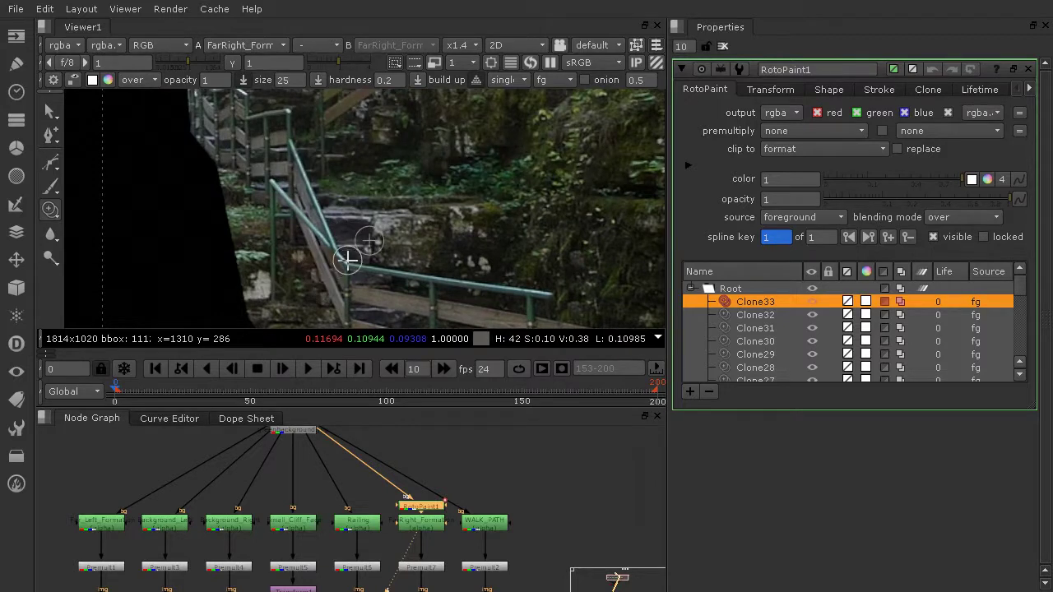
{"action": "left_click_drag", "start_coordinate": [278, 263], "coordinate": [336, 237]}
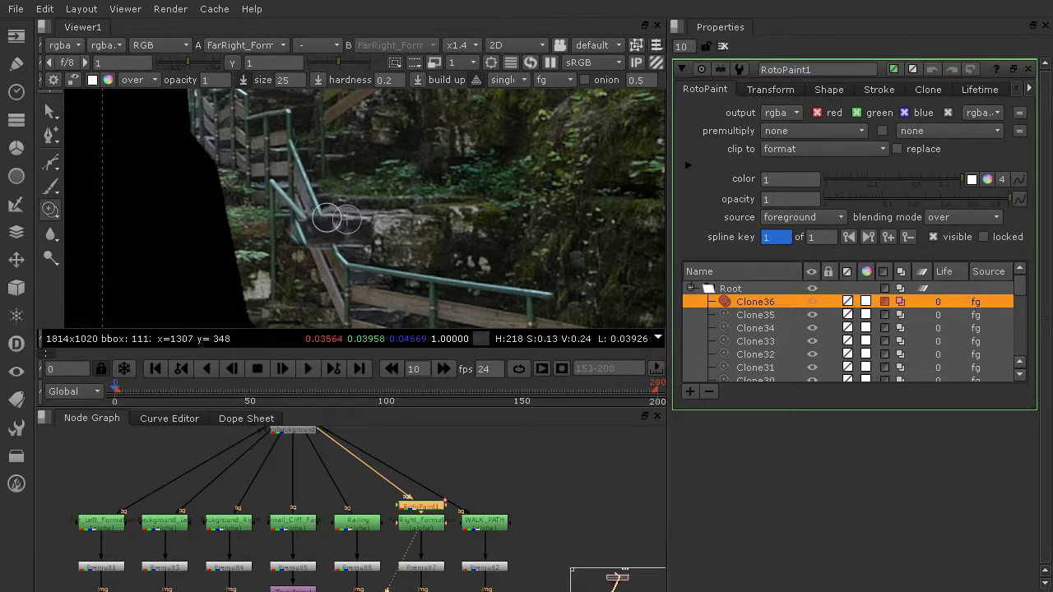
{"action": "mouse_move", "coordinate": [345, 210]}
{"action": "left_mouse_down"}
{"action": "mouse_move", "coordinate": [348, 191]}
{"action": "mouse_move", "coordinate": [308, 199]}
{"action": "left_mouse_up"}
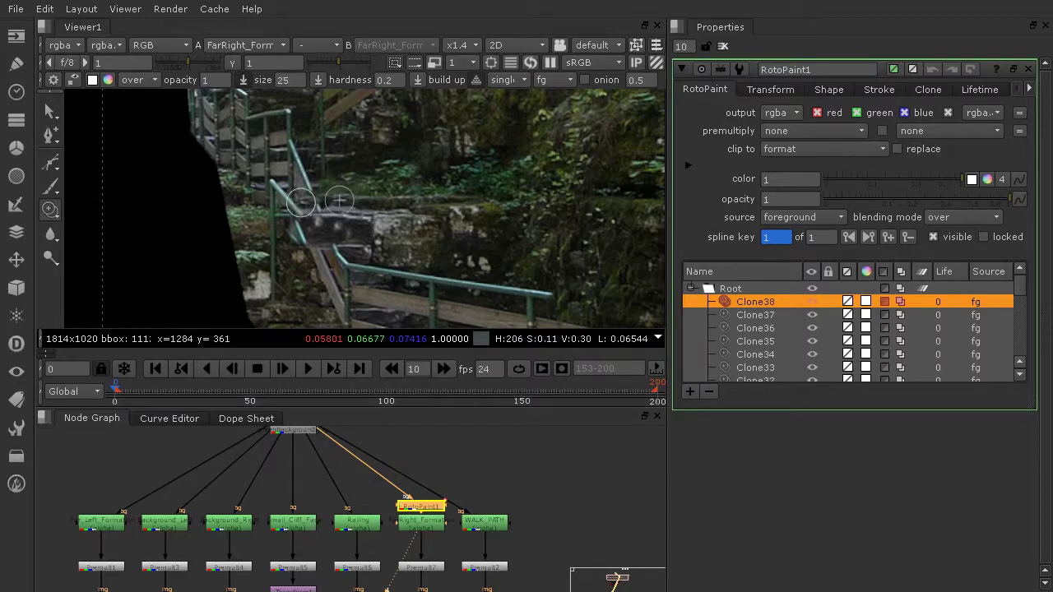
Step: Clone cliff texture over the distant person and the farthest railing section along the image's left edge
{"action": "scroll", "coordinate": [335, 191], "scroll_direction": "down", "scroll_amount": 4}
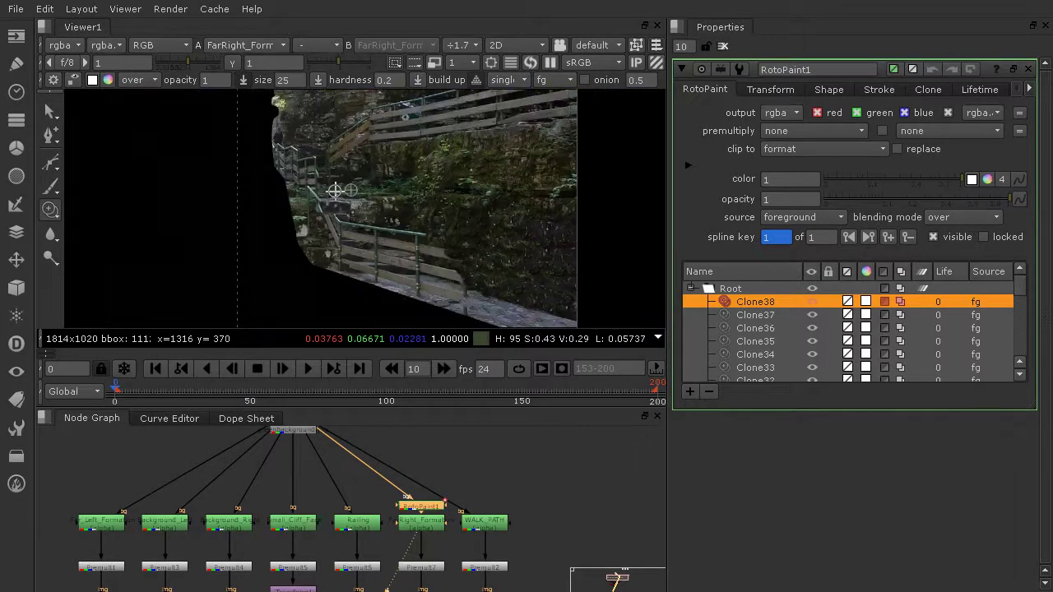
{"action": "middle_click_drag", "start_coordinate": [335, 191], "coordinate": [322, 203]}
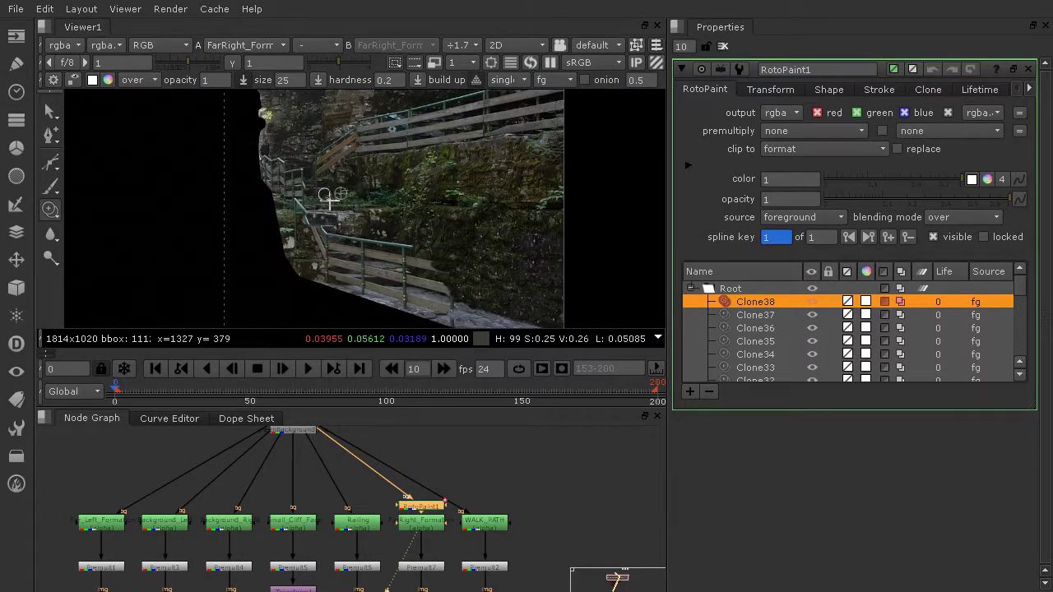
{"action": "middle_click_drag", "start_coordinate": [445, 144], "coordinate": [436, 182]}
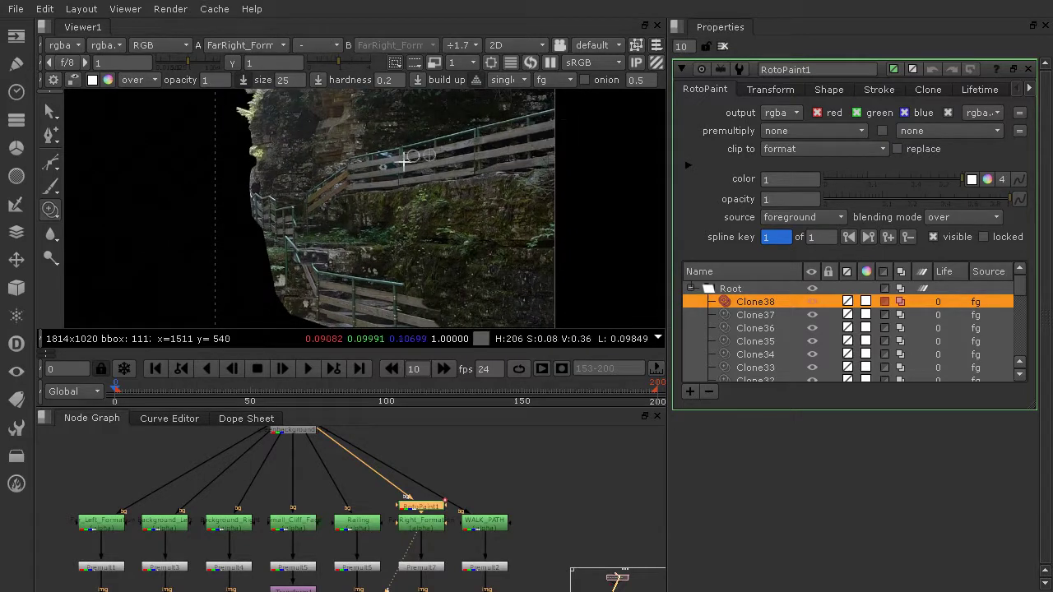
{"action": "scroll", "coordinate": [277, 210], "scroll_direction": "up", "scroll_amount": 4}
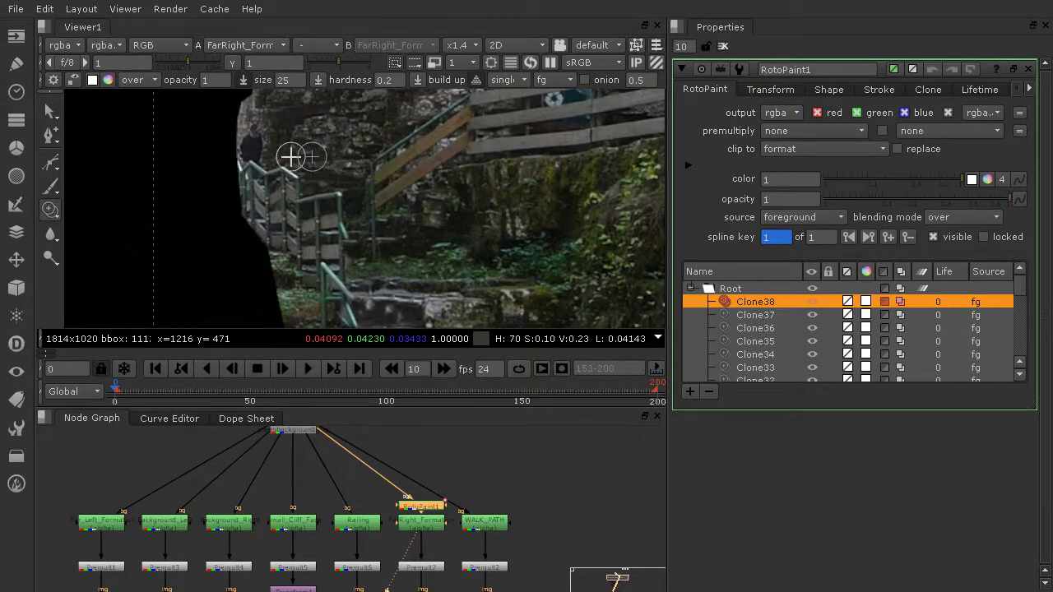
{"action": "scroll", "coordinate": [264, 145], "scroll_direction": "up", "scroll_amount": 1}
{"action": "mouse_move", "coordinate": [268, 138]}
{"action": "left_mouse_down"}
{"action": "mouse_move", "coordinate": [247, 115]}
{"action": "mouse_move", "coordinate": [238, 144]}
{"action": "mouse_move", "coordinate": [263, 156]}
{"action": "mouse_move", "coordinate": [252, 178]}
{"action": "mouse_move", "coordinate": [238, 170]}
{"action": "left_mouse_up"}
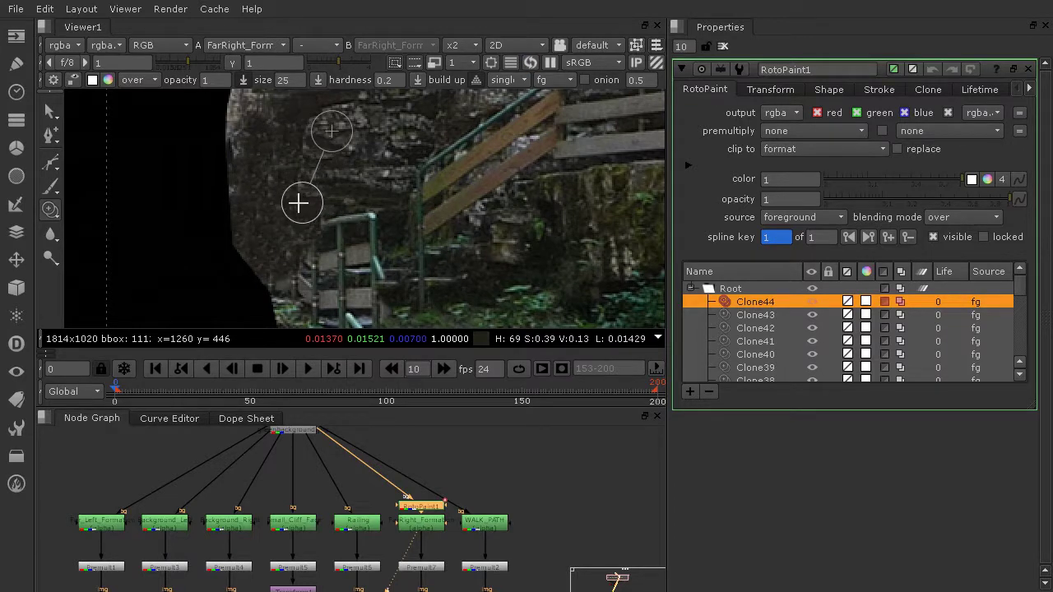
{"action": "left_click_drag", "start_coordinate": [302, 200], "coordinate": [268, 201], "text": "ctrl"}
{"action": "mouse_move", "coordinate": [270, 207]}
{"action": "left_mouse_down"}
{"action": "mouse_move", "coordinate": [278, 221]}
{"action": "mouse_move", "coordinate": [266, 215]}
{"action": "left_mouse_up"}
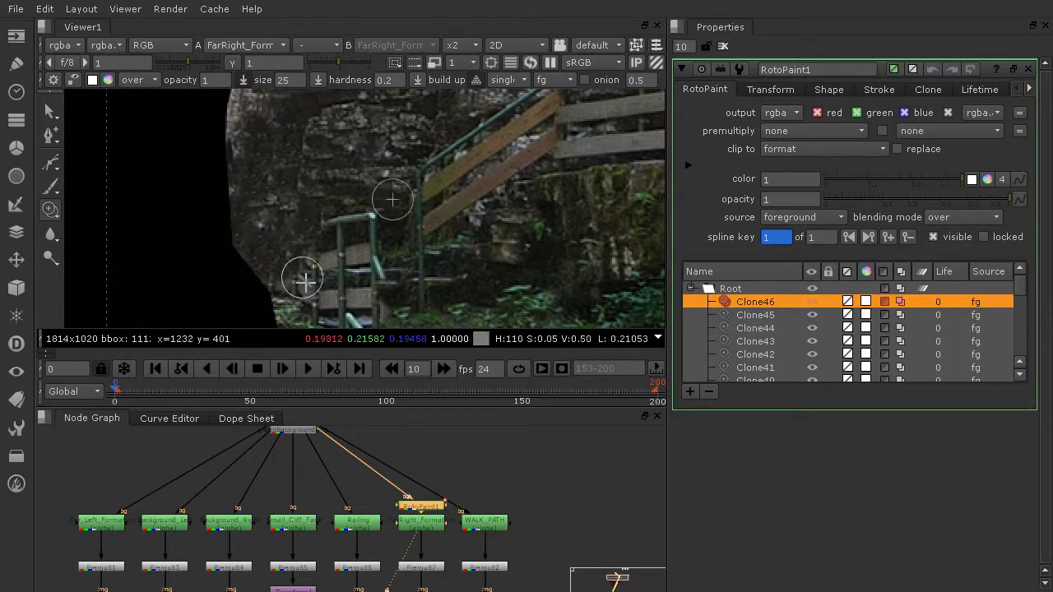
Step: Clone dark rock over the remaining posts and planks of the distant railing above the ledge
{"action": "mouse_move", "coordinate": [177, 185]}
{"action": "left_mouse_down", "text": "ctrl"}
{"action": "mouse_move", "coordinate": [269, 186]}
{"action": "mouse_move", "coordinate": [265, 156]}
{"action": "left_mouse_up", "text": "ctrl"}
{"action": "scroll", "coordinate": [304, 189], "scroll_direction": "down", "scroll_amount": 2}
{"action": "scroll", "coordinate": [315, 244], "scroll_direction": "down", "scroll_amount": 1}
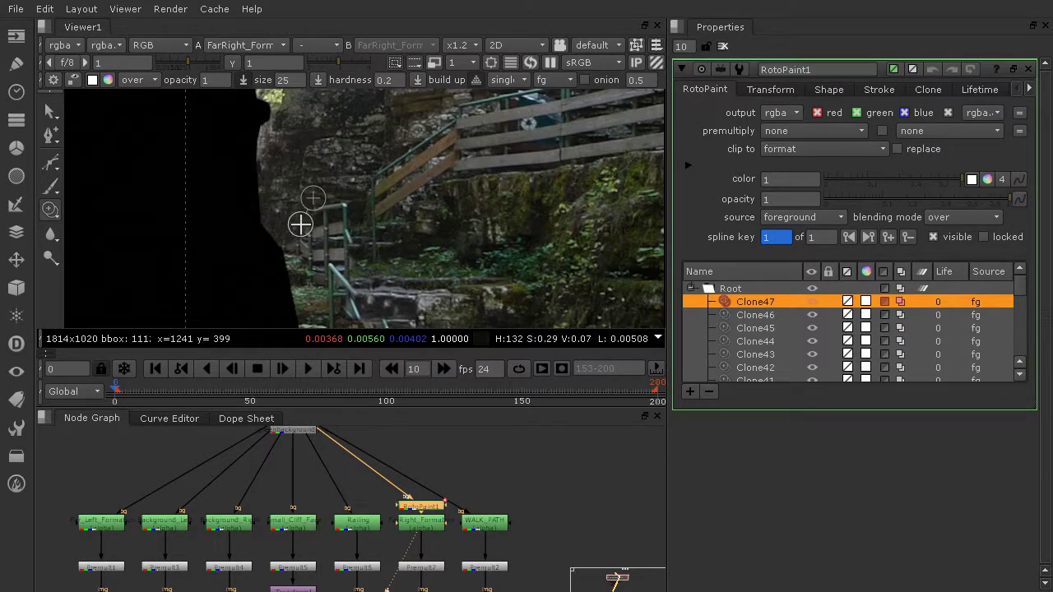
{"action": "left_click_drag", "start_coordinate": [282, 251], "coordinate": [276, 254], "text": "ctrl"}
{"action": "mouse_move", "coordinate": [275, 171]}
{"action": "left_mouse_down"}
{"action": "mouse_move", "coordinate": [269, 213]}
{"action": "mouse_move", "coordinate": [284, 210]}
{"action": "mouse_move", "coordinate": [281, 237]}
{"action": "mouse_move", "coordinate": [285, 223]}
{"action": "left_mouse_up"}
{"action": "left_click_drag", "start_coordinate": [327, 171], "coordinate": [319, 276], "text": "ctrl"}
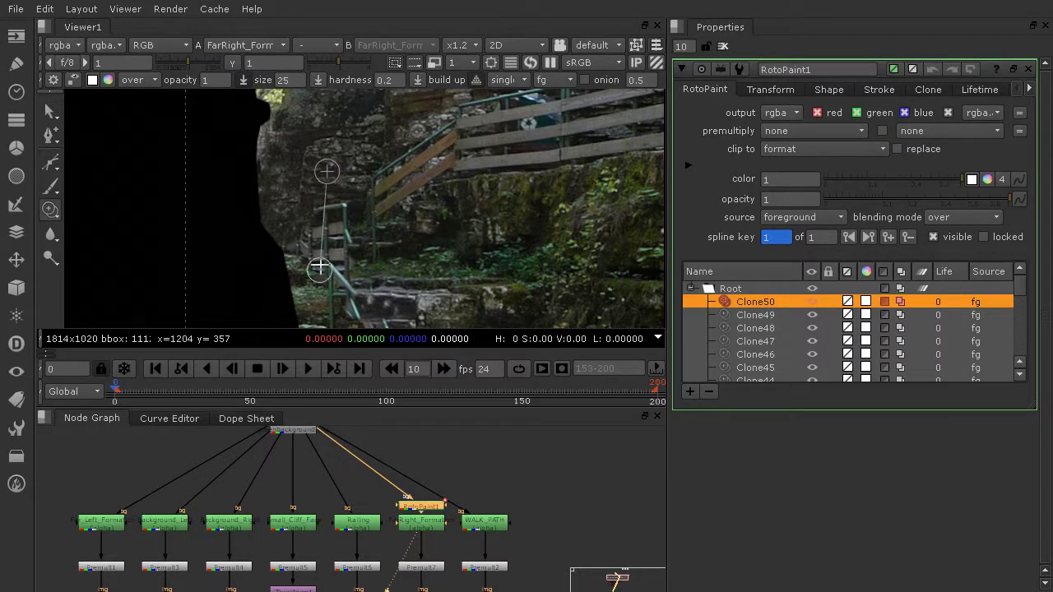
{"action": "left_click_drag", "start_coordinate": [310, 215], "coordinate": [328, 223]}
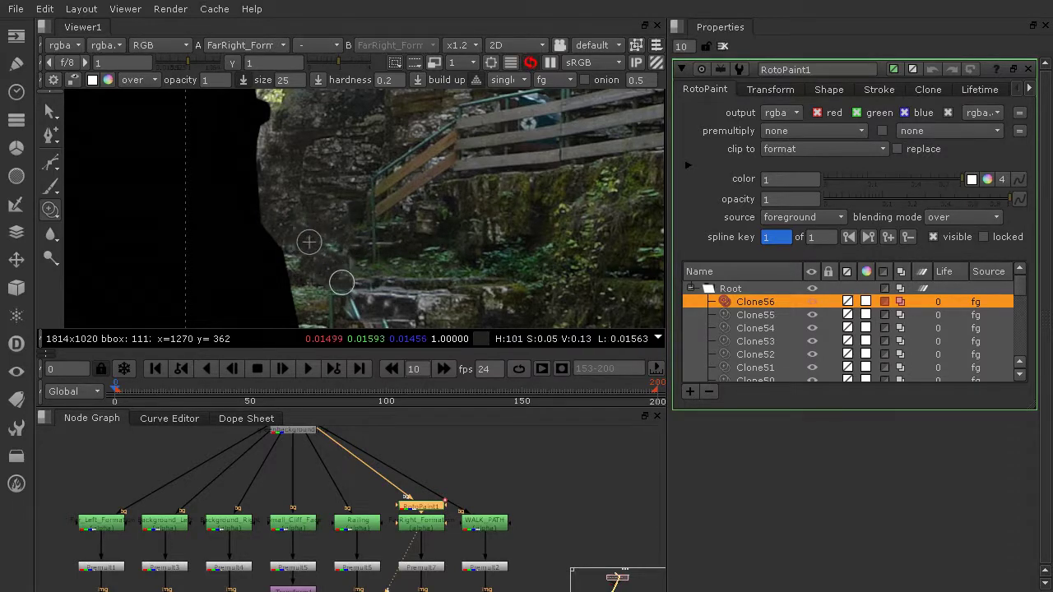
Step: Extend the pale rock ledges by cloning them over the upper end of the sloping handrail and its post
{"action": "scroll", "coordinate": [342, 282], "scroll_direction": "up", "scroll_amount": 4}
{"action": "left_click_drag", "start_coordinate": [295, 227], "coordinate": [297, 222], "text": "ctrl"}
{"action": "left_click_drag", "start_coordinate": [287, 210], "coordinate": [254, 196]}
{"action": "mouse_move", "coordinate": [446, 195]}
{"action": "left_mouse_down", "text": "ctrl"}
{"action": "mouse_move", "coordinate": [381, 252]}
{"action": "mouse_move", "coordinate": [277, 209]}
{"action": "left_mouse_up", "text": "ctrl"}
{"action": "left_click_drag", "start_coordinate": [415, 253], "coordinate": [387, 250], "text": "ctrl"}
{"action": "left_click_drag", "start_coordinate": [328, 236], "coordinate": [266, 225]}
{"action": "left_click_drag", "start_coordinate": [450, 213], "coordinate": [314, 252], "text": "ctrl"}
{"action": "mouse_move", "coordinate": [314, 252]}
{"action": "left_mouse_down"}
{"action": "mouse_move", "coordinate": [287, 252]}
{"action": "mouse_move", "coordinate": [347, 264]}
{"action": "mouse_move", "coordinate": [247, 247]}
{"action": "left_mouse_up"}
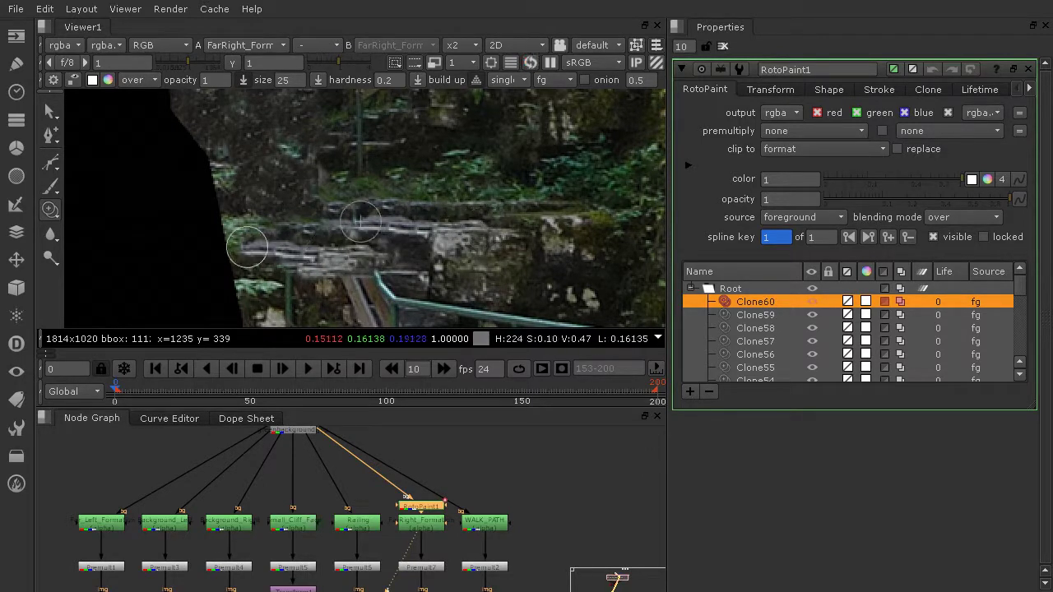
Step: Clone greenery and dark rock into the repeated pale ledges to break up the pattern
{"action": "left_click_drag", "start_coordinate": [376, 262], "coordinate": [329, 242]}
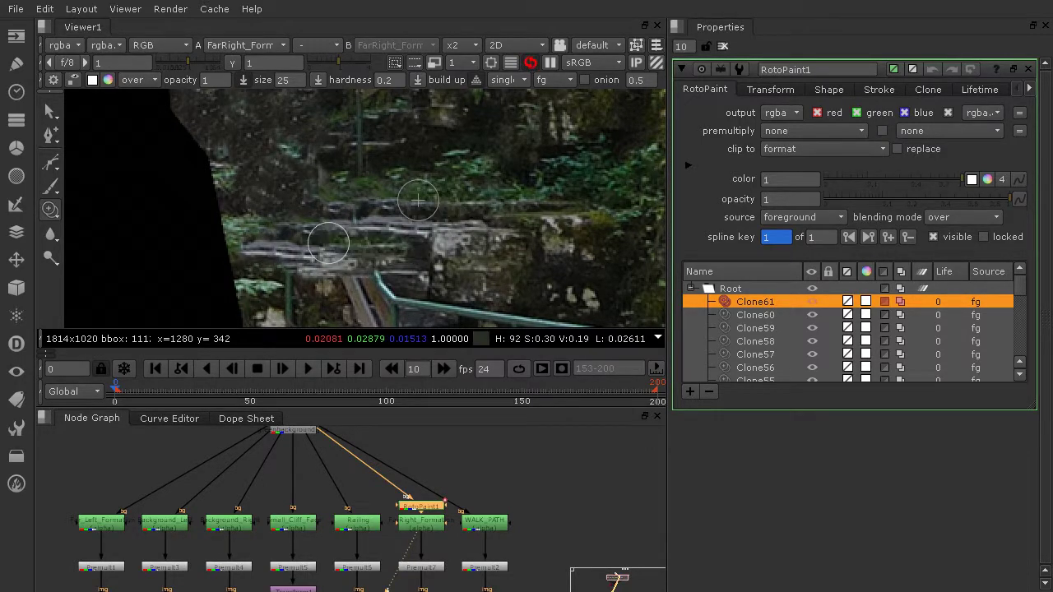
{"action": "left_click", "coordinate": [274, 190], "text": "ctrl"}
{"action": "left_click_drag", "start_coordinate": [265, 234], "coordinate": [267, 250]}
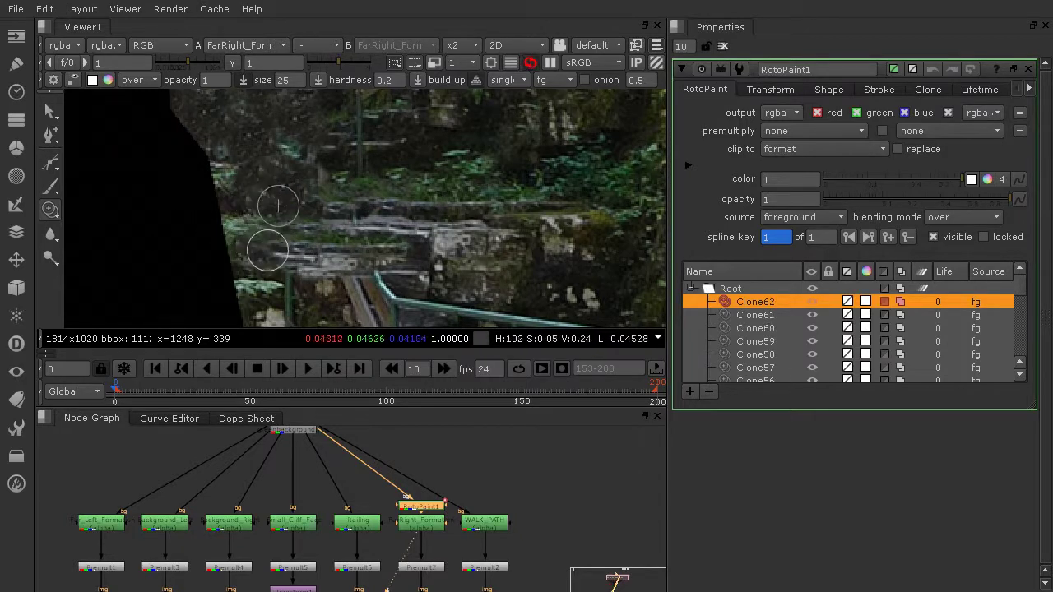
Step: Clone the layered rock over the sloping planks, their post and the handrail bend, continuing along the start of the level handrail
{"action": "scroll", "coordinate": [329, 231], "scroll_direction": "down", "scroll_amount": 1}
{"action": "scroll", "coordinate": [347, 254], "scroll_direction": "up", "scroll_amount": 1}
{"action": "middle_click_drag", "start_coordinate": [348, 253], "coordinate": [337, 227]}
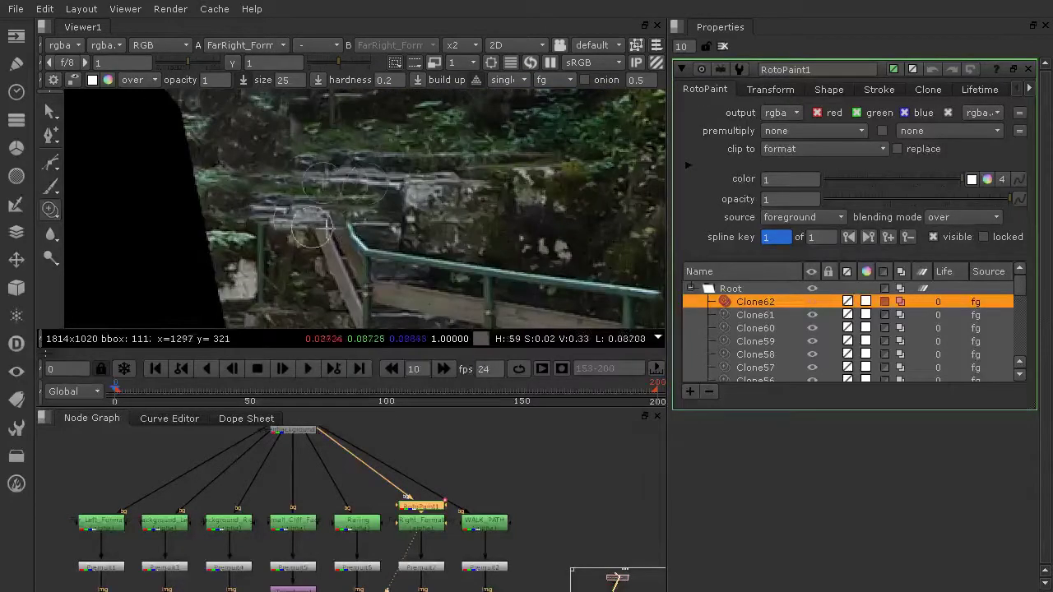
{"action": "left_click_drag", "start_coordinate": [338, 225], "coordinate": [323, 235]}
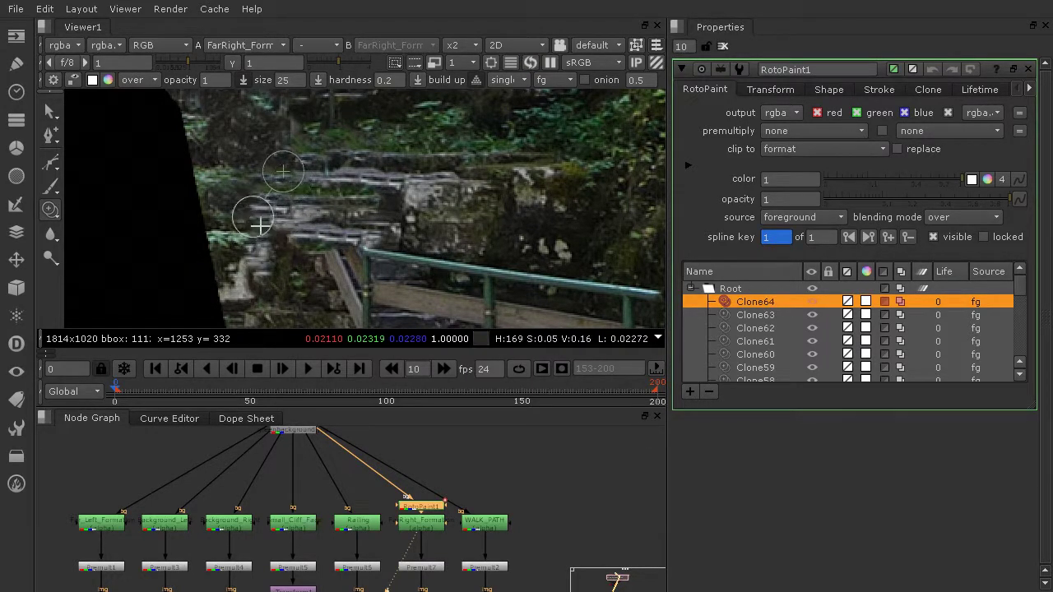
{"action": "mouse_move", "coordinate": [330, 222]}
{"action": "left_mouse_down"}
{"action": "mouse_move", "coordinate": [338, 288]}
{"action": "mouse_move", "coordinate": [399, 238]}
{"action": "mouse_move", "coordinate": [337, 239]}
{"action": "mouse_move", "coordinate": [318, 271]}
{"action": "mouse_move", "coordinate": [288, 257]}
{"action": "mouse_move", "coordinate": [326, 281]}
{"action": "mouse_move", "coordinate": [362, 281]}
{"action": "mouse_move", "coordinate": [353, 252]}
{"action": "mouse_move", "coordinate": [418, 254]}
{"action": "left_mouse_up"}
{"action": "mouse_move", "coordinate": [325, 240]}
{"action": "left_mouse_down"}
{"action": "mouse_move", "coordinate": [410, 239]}
{"action": "mouse_move", "coordinate": [330, 230]}
{"action": "mouse_move", "coordinate": [316, 219]}
{"action": "mouse_move", "coordinate": [404, 217]}
{"action": "left_mouse_up"}
{"action": "mouse_move", "coordinate": [297, 202]}
{"action": "left_mouse_down"}
{"action": "mouse_move", "coordinate": [423, 203]}
{"action": "mouse_move", "coordinate": [494, 224]}
{"action": "left_mouse_up"}
Step: Clone the mossy rock wall over the rest of the teal handrail and the tops of the two remaining right-hand posts
{"action": "scroll", "coordinate": [477, 219], "scroll_direction": "down", "scroll_amount": 2}
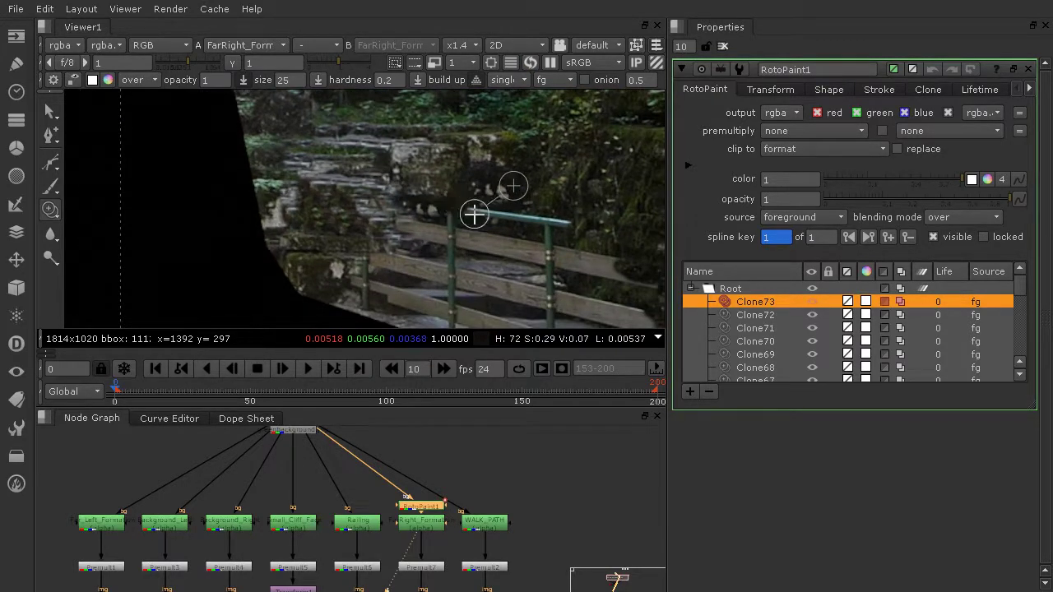
{"action": "mouse_move", "coordinate": [434, 212]}
{"action": "left_mouse_down"}
{"action": "mouse_move", "coordinate": [395, 228]}
{"action": "mouse_move", "coordinate": [450, 218]}
{"action": "left_mouse_up"}
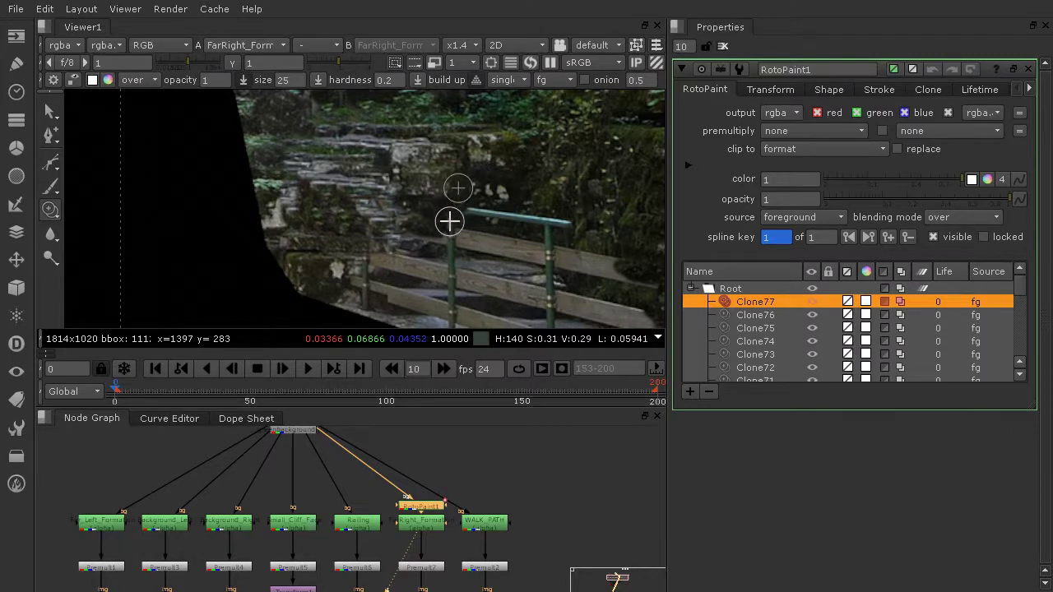
{"action": "left_click_drag", "start_coordinate": [435, 216], "coordinate": [521, 218]}
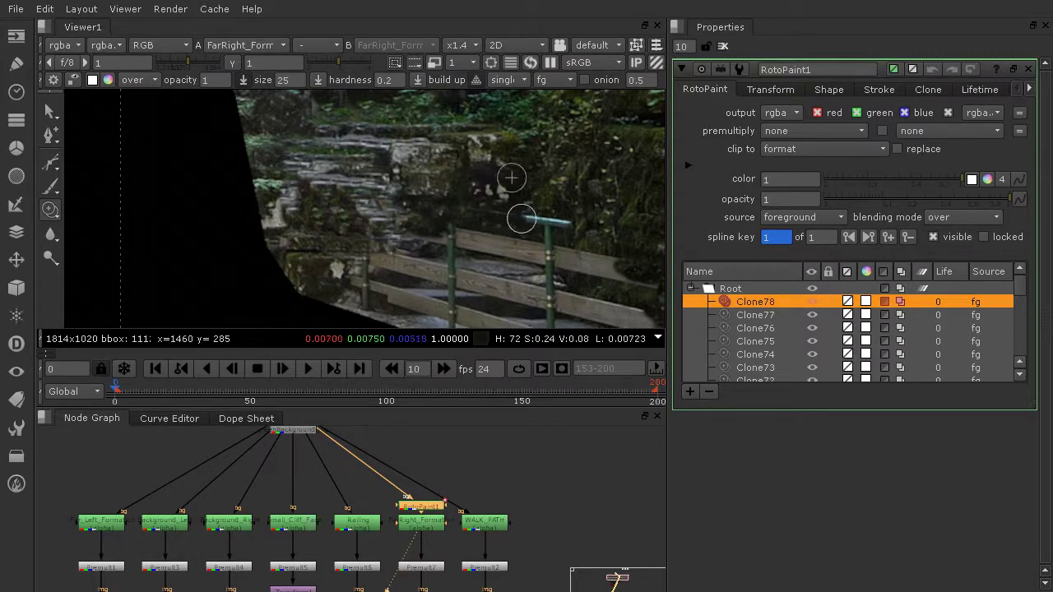
{"action": "scroll", "coordinate": [522, 218], "scroll_direction": "down", "scroll_amount": 3}
{"action": "scroll", "coordinate": [522, 228], "scroll_direction": "up", "scroll_amount": 4}
{"action": "mouse_move", "coordinate": [557, 214]}
{"action": "left_mouse_down", "text": "ctrl"}
{"action": "mouse_move", "coordinate": [492, 205]}
{"action": "mouse_move", "coordinate": [498, 219]}
{"action": "mouse_move", "coordinate": [516, 215]}
{"action": "left_mouse_up", "text": "ctrl"}
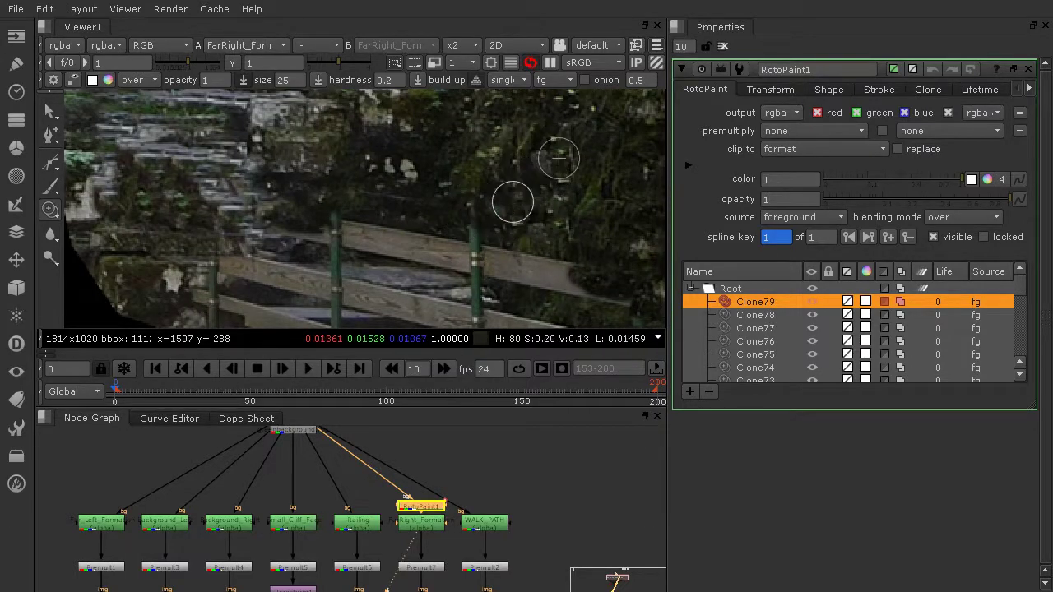
{"action": "mouse_move", "coordinate": [453, 203]}
{"action": "left_mouse_down", "text": "ctrl"}
{"action": "mouse_move", "coordinate": [383, 202]}
{"action": "mouse_move", "coordinate": [383, 177]}
{"action": "mouse_move", "coordinate": [454, 214]}
{"action": "left_mouse_up", "text": "ctrl"}
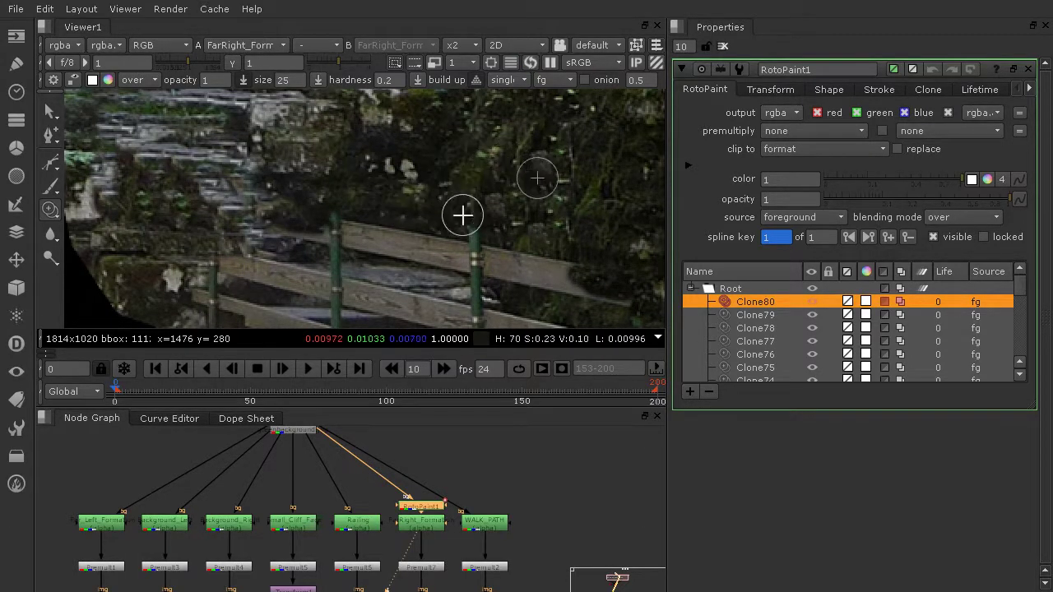
Step: Inspect the painted railing area on other frames, including 2, 3, 98 and 66, to check how long the clone strokes last
{"action": "scroll", "coordinate": [462, 214], "scroll_direction": "down", "scroll_amount": 2}
{"action": "key", "text": "Right"}
{"action": "middle_click_drag", "start_coordinate": [475, 211], "coordinate": [460, 190]}
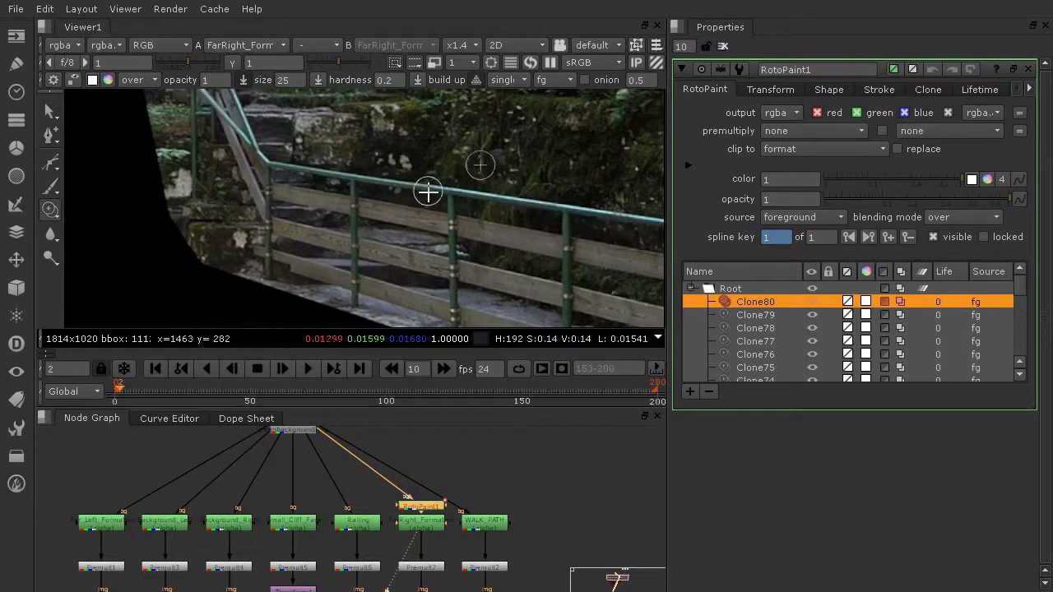
{"action": "key", "text": "Right"}
{"action": "key", "text": "Right"}
{"action": "scroll", "coordinate": [440, 189], "scroll_direction": "down", "scroll_amount": 3}
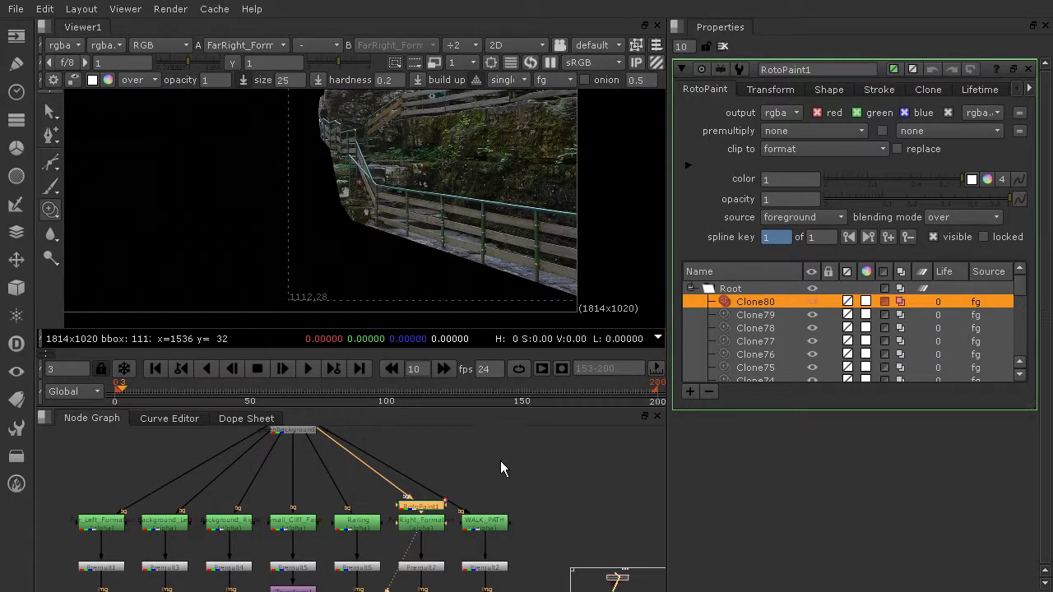
{"action": "scroll", "coordinate": [501, 468], "scroll_direction": "down", "scroll_amount": 3}
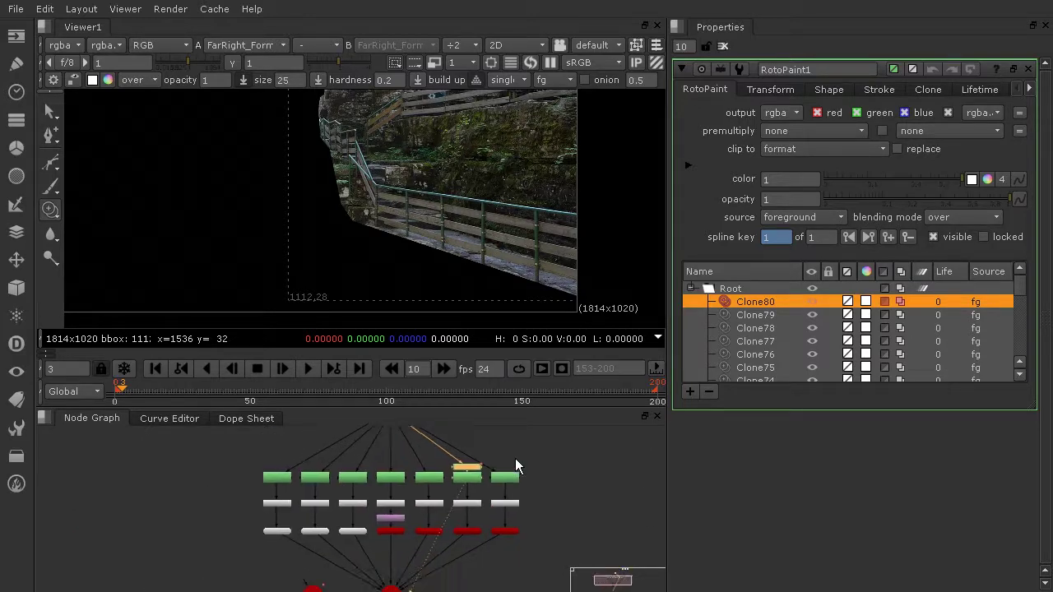
{"action": "scroll", "coordinate": [494, 482], "scroll_direction": "up", "scroll_amount": 2}
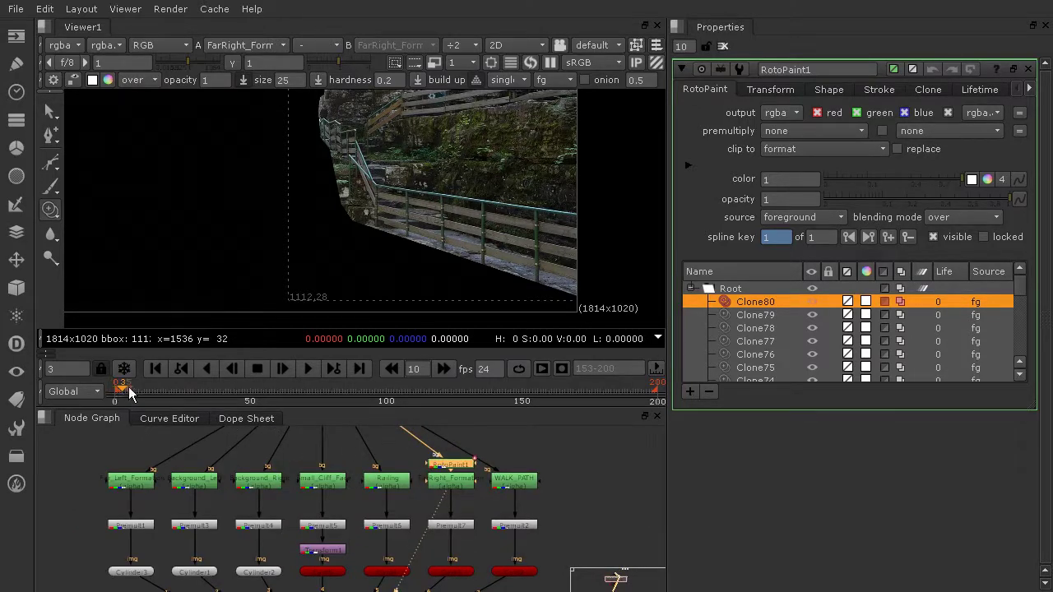
{"action": "scroll", "coordinate": [449, 235], "scroll_direction": "up", "scroll_amount": 2}
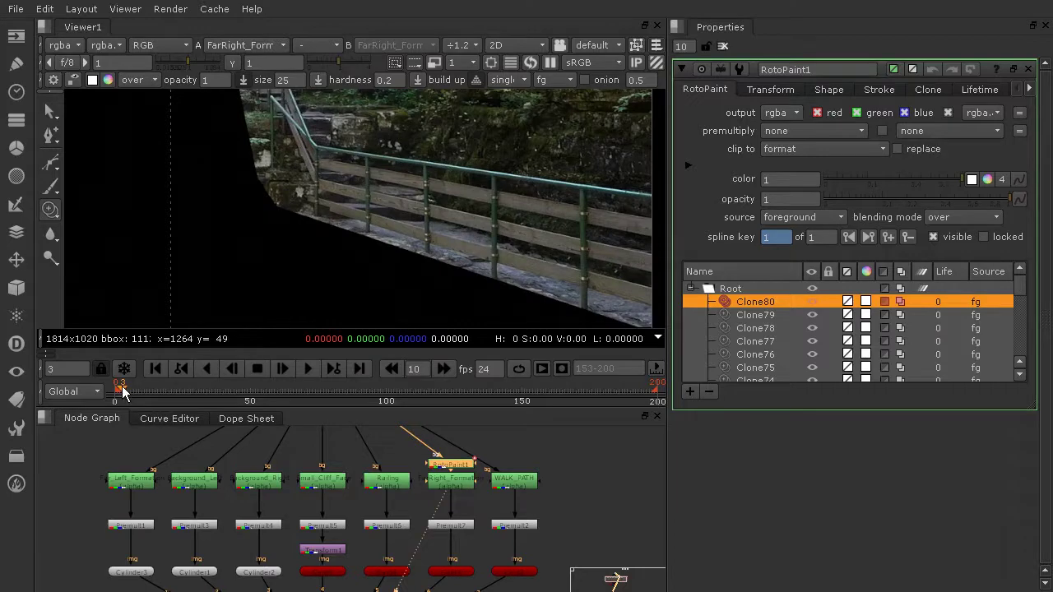
{"action": "left_click_drag", "start_coordinate": [145, 392], "coordinate": [214, 392]}
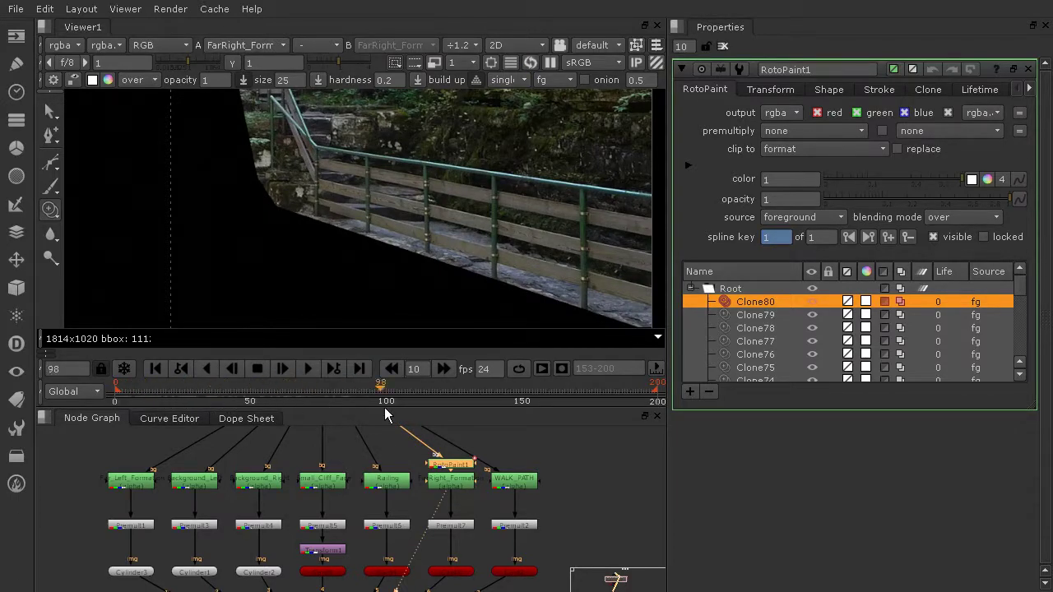
{"action": "left_click_drag", "start_coordinate": [290, 404], "coordinate": [293, 404]}
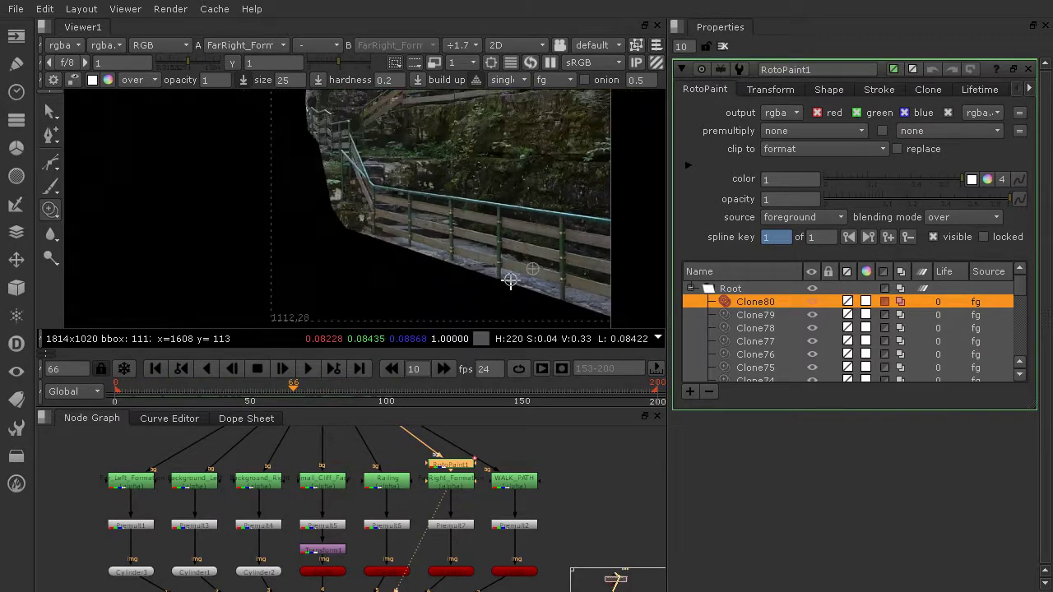
{"action": "scroll", "coordinate": [508, 280], "scroll_direction": "down", "scroll_amount": 2}
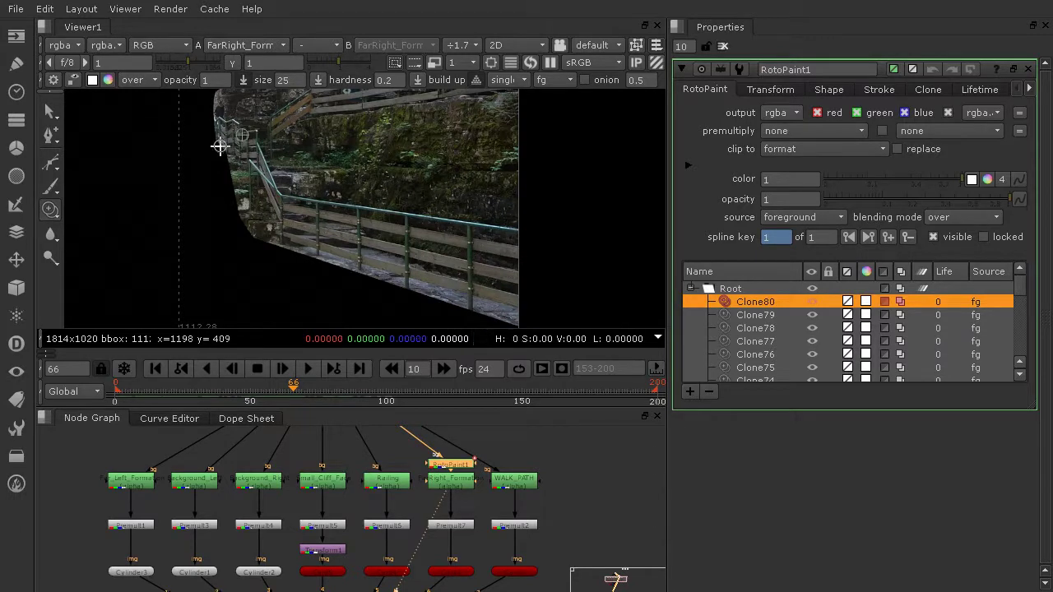
Step: Compare the painted railing area at frame 0 with frame 2 and the rest of the frame range
{"action": "left_click", "coordinate": [116, 396]}
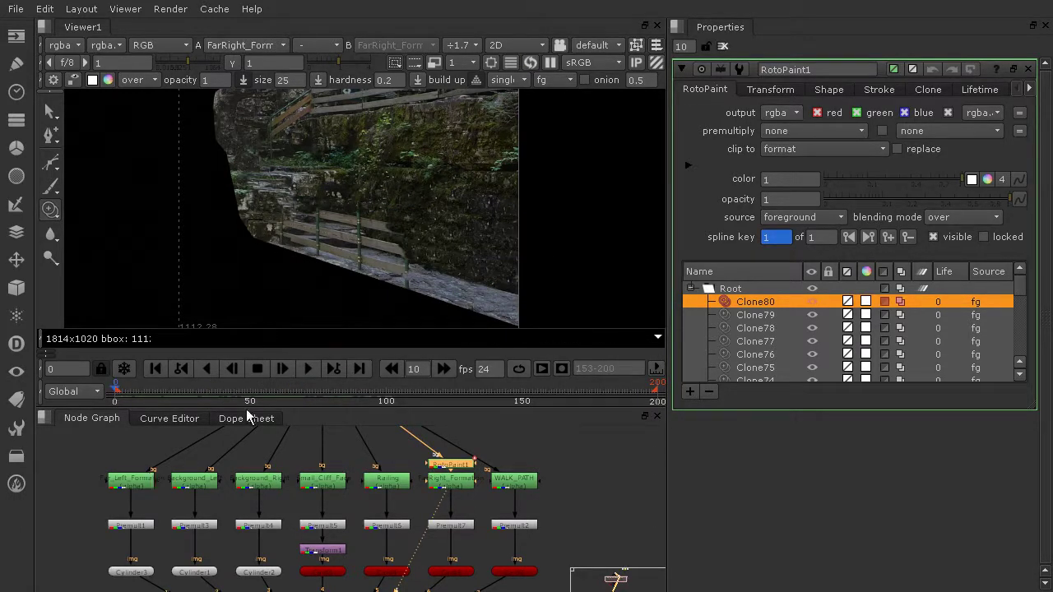
{"action": "left_click", "coordinate": [122, 398]}
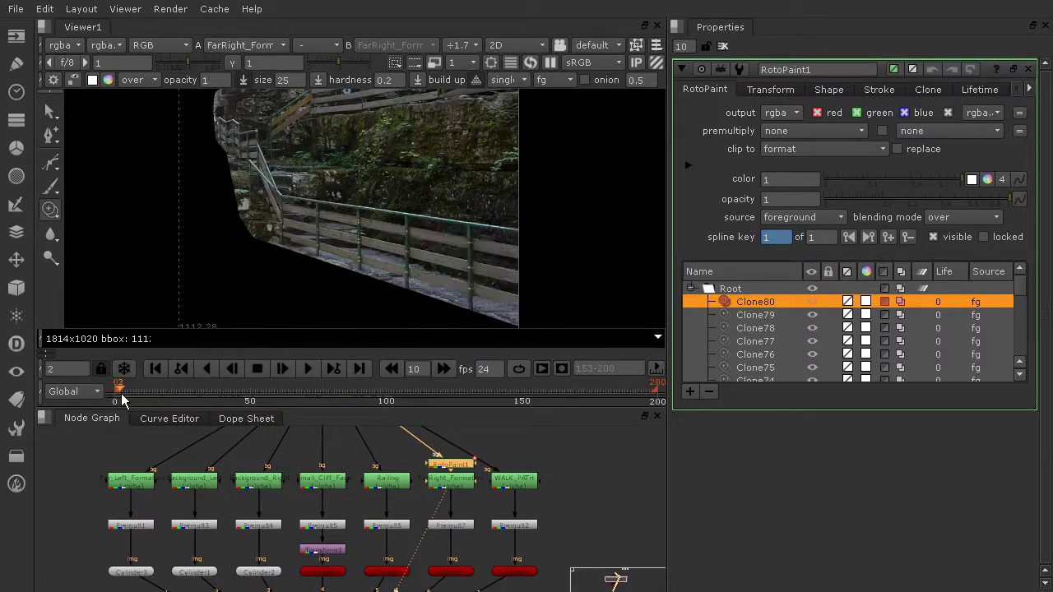
{"action": "left_click", "coordinate": [275, 396]}
{"action": "left_click_drag", "start_coordinate": [496, 398], "coordinate": [627, 398]}
{"action": "left_click_drag", "start_coordinate": [626, 393], "coordinate": [115, 407]}
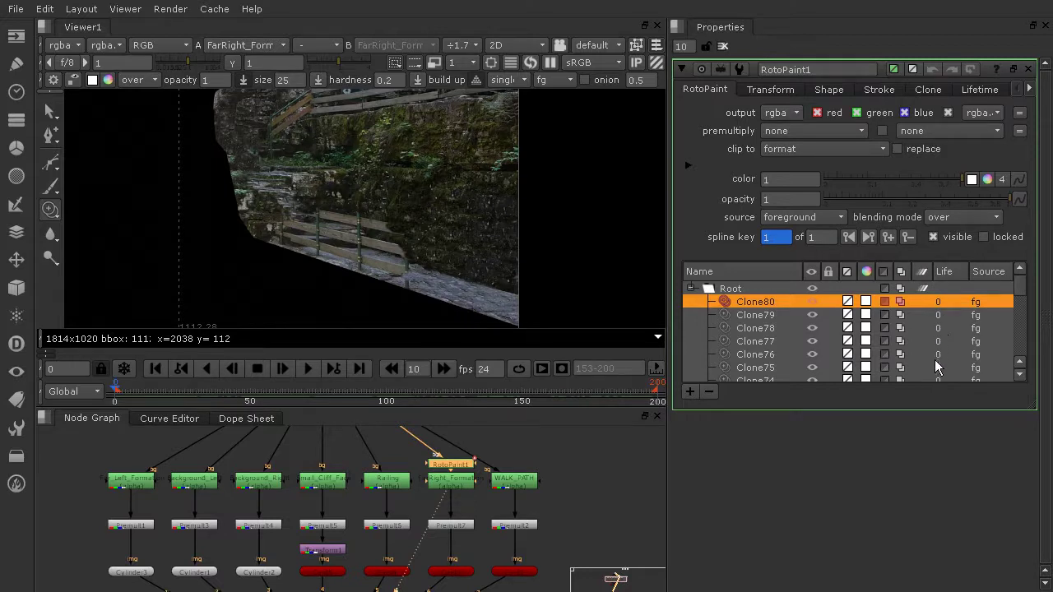
Step: Set the lifetime type of all clone strokes, Clone1 through Clone80, to all frames
{"action": "left_click_drag", "start_coordinate": [1020, 292], "coordinate": [1025, 362]}
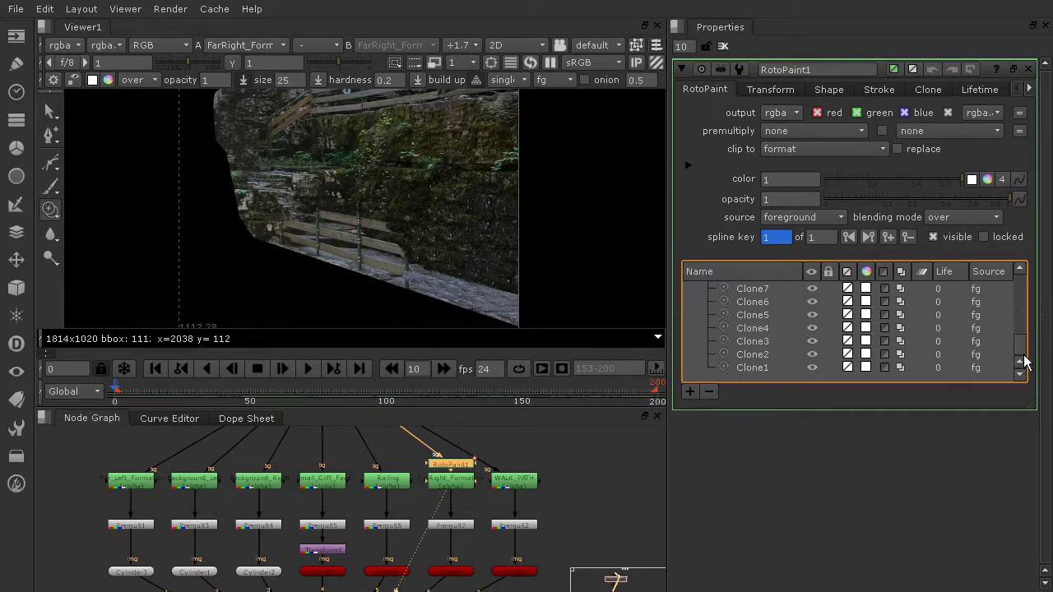
{"action": "left_click", "coordinate": [764, 369], "text": "shift"}
{"action": "left_click_drag", "start_coordinate": [1020, 346], "coordinate": [1025, 285]}
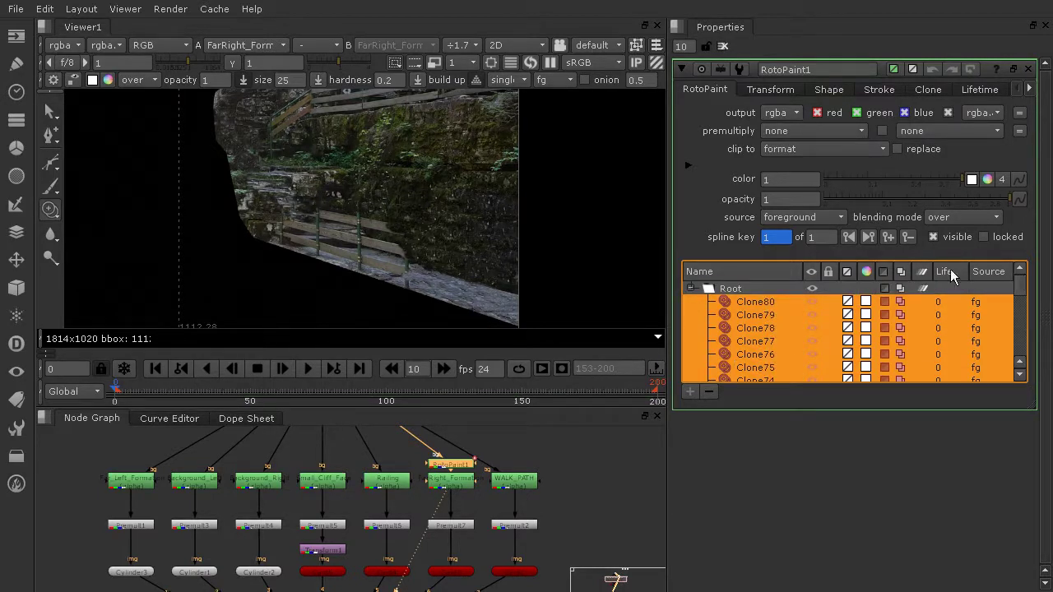
{"action": "left_click", "coordinate": [981, 90]}
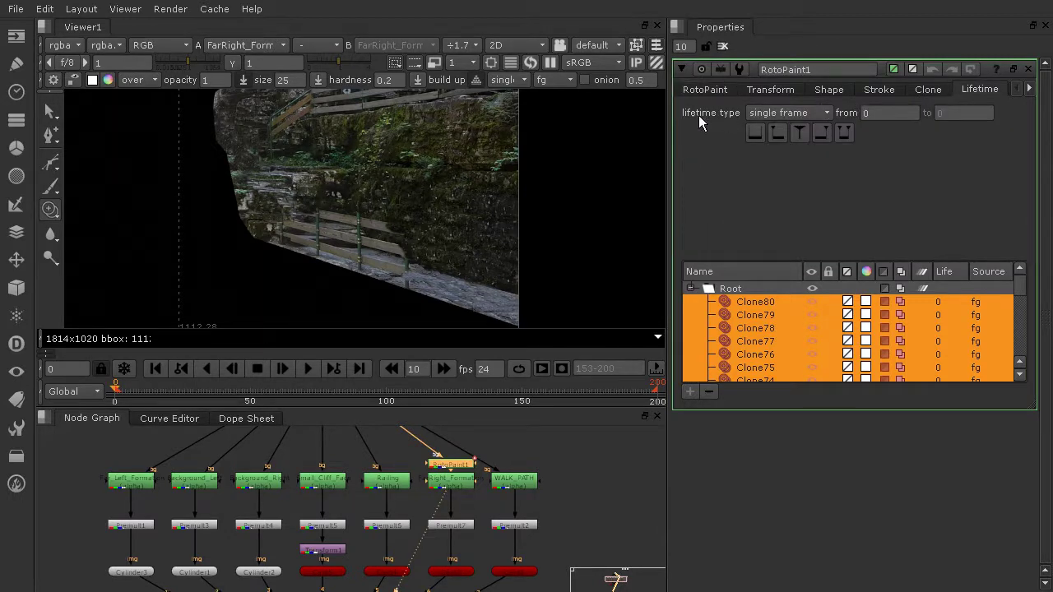
{"action": "left_click", "coordinate": [780, 113]}
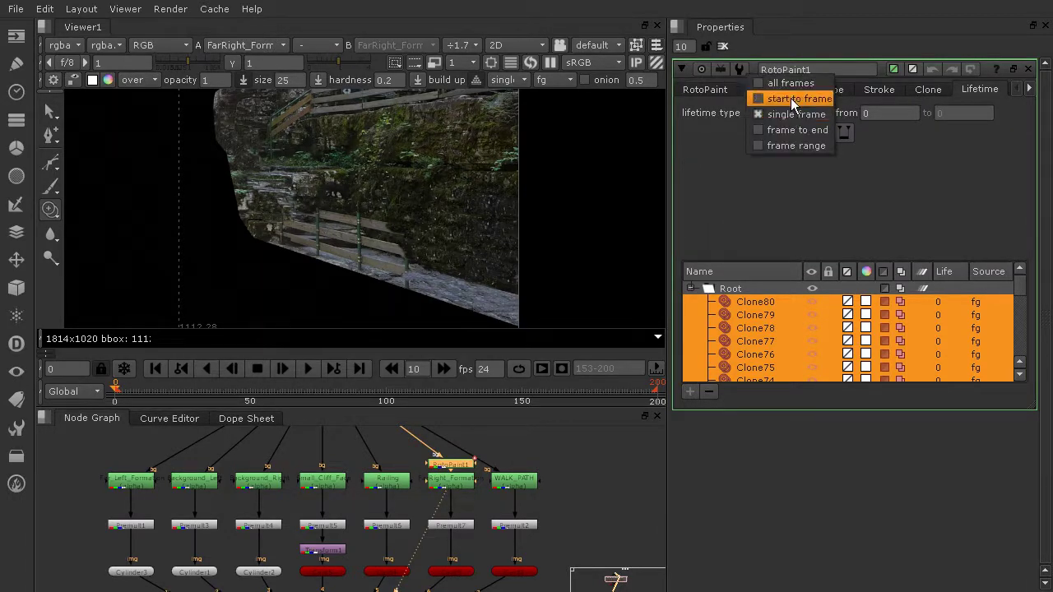
{"action": "left_click", "coordinate": [790, 86]}
Step: Check the painted wall across the frames up to 173, and view the full ScanlineRender output there
{"action": "left_click", "coordinate": [282, 368]}
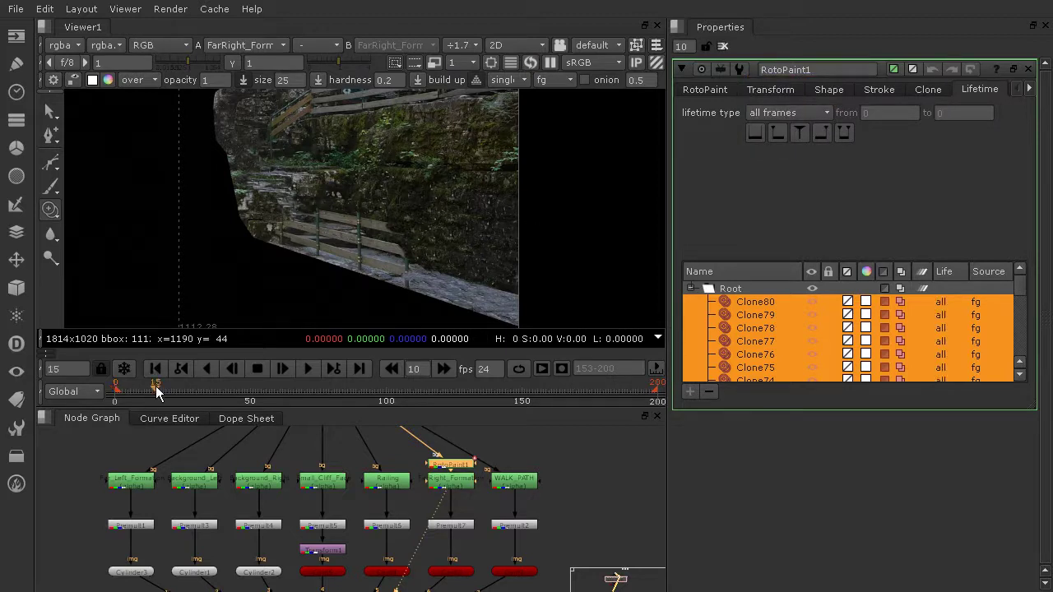
{"action": "left_click", "coordinate": [584, 393]}
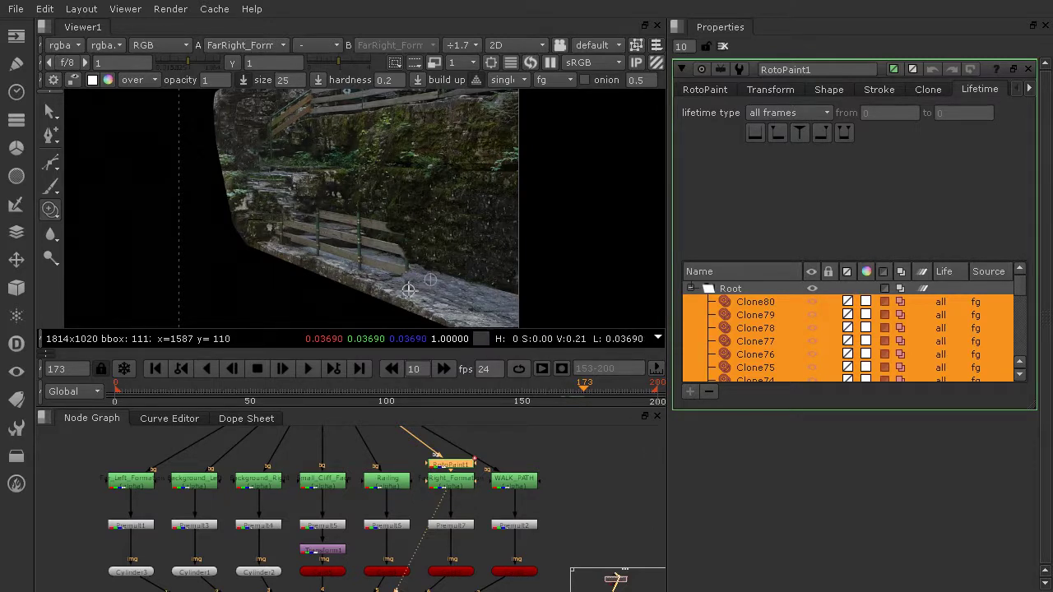
{"action": "scroll", "coordinate": [511, 456], "scroll_direction": "down", "scroll_amount": 5}
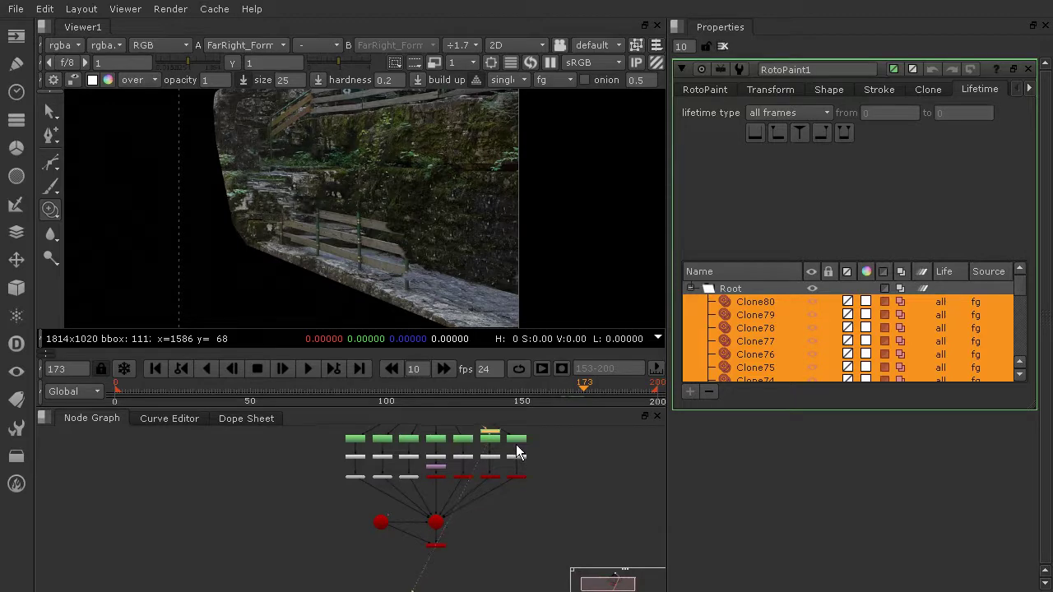
{"action": "left_click", "coordinate": [437, 523]}
{"action": "key", "text": "1"}
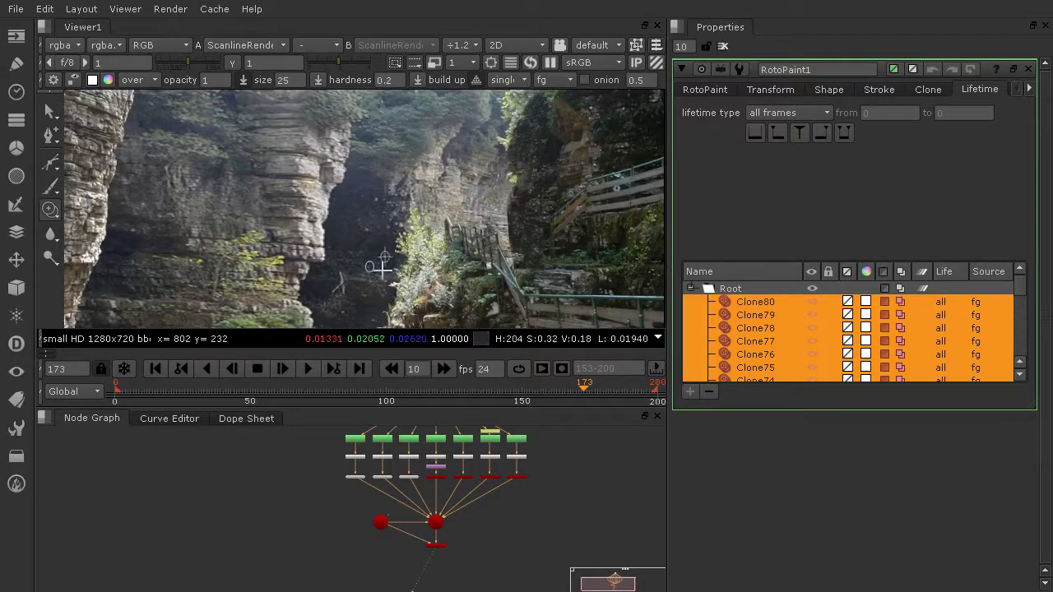
{"action": "scroll", "coordinate": [378, 263], "scroll_direction": "down", "scroll_amount": 2}
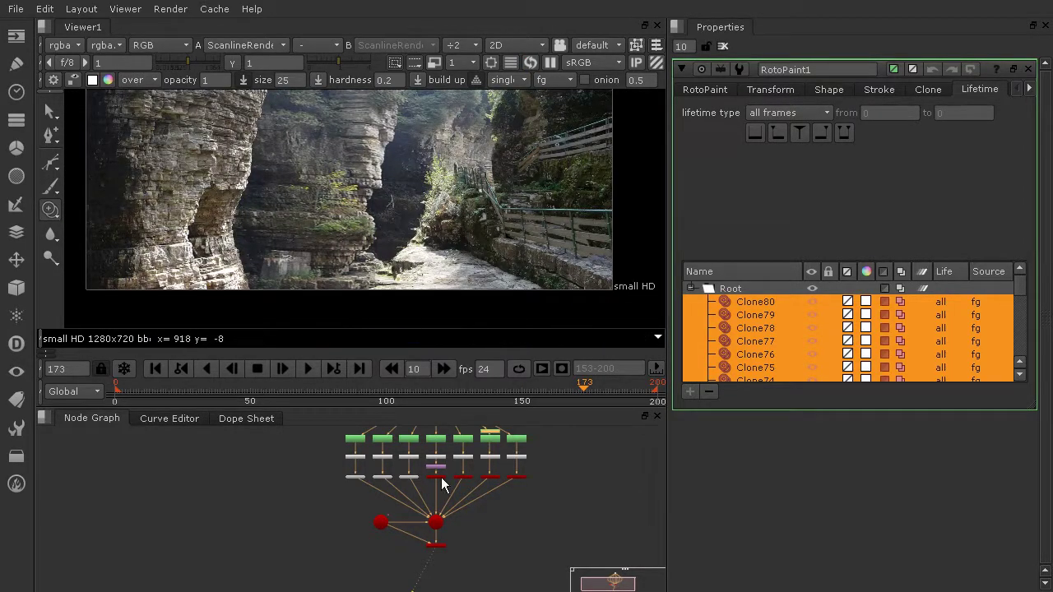
Step: View the Background_Right roto and examine the foliage and rock along its edges
{"action": "scroll", "coordinate": [392, 443], "scroll_direction": "up", "scroll_amount": 5}
{"action": "middle_click_drag", "start_coordinate": [339, 479], "coordinate": [340, 495]}
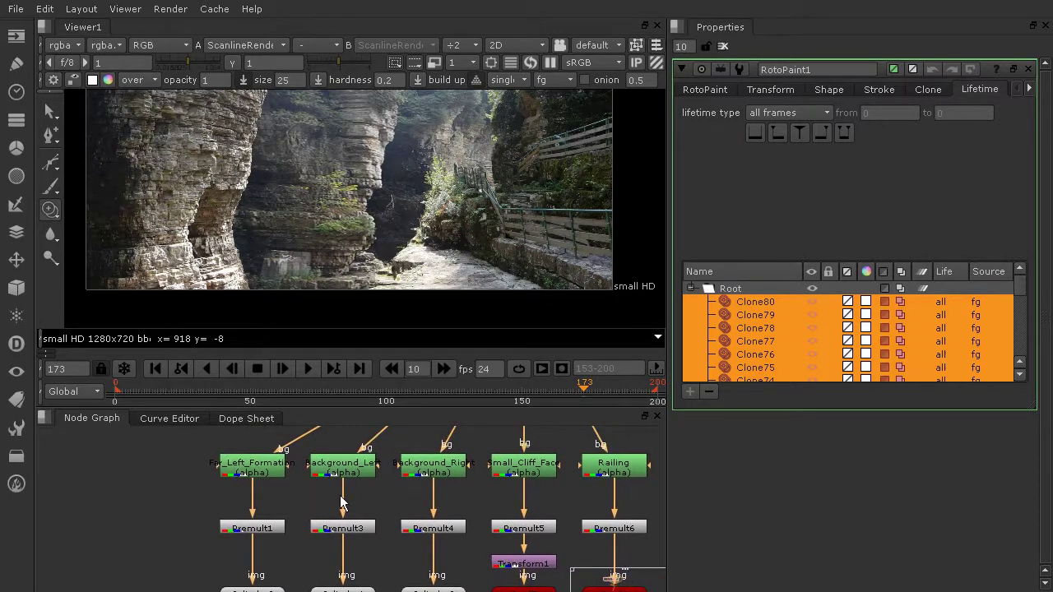
{"action": "left_click", "coordinate": [442, 470]}
{"action": "key", "text": "1"}
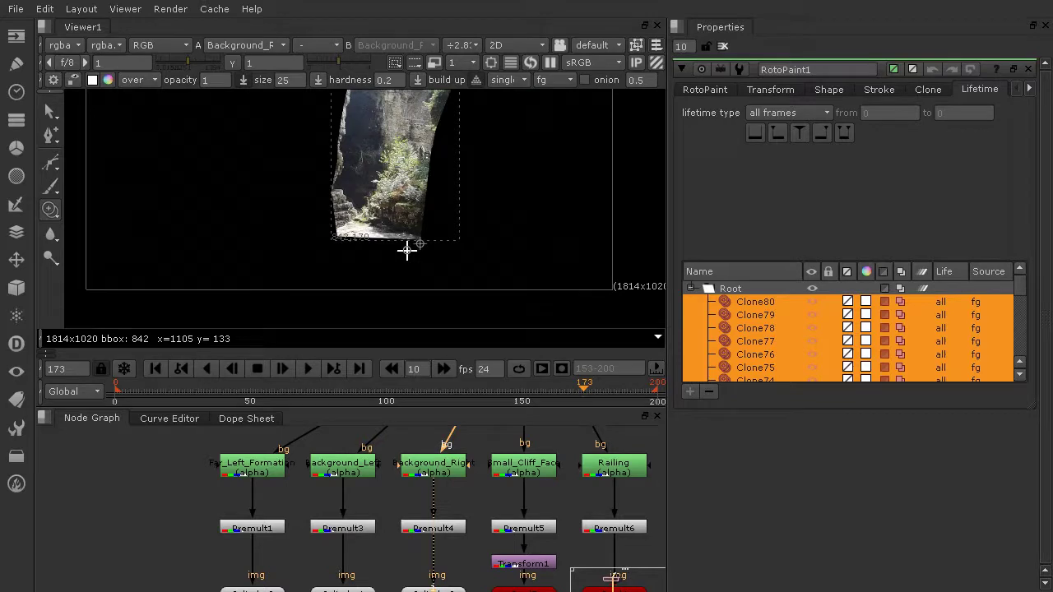
{"action": "key", "text": "f"}
{"action": "scroll", "coordinate": [413, 172], "scroll_direction": "up", "scroll_amount": 1}
{"action": "middle_click_drag", "start_coordinate": [432, 247], "coordinate": [424, 326]}
{"action": "scroll", "coordinate": [428, 306], "scroll_direction": "down", "scroll_amount": 1}
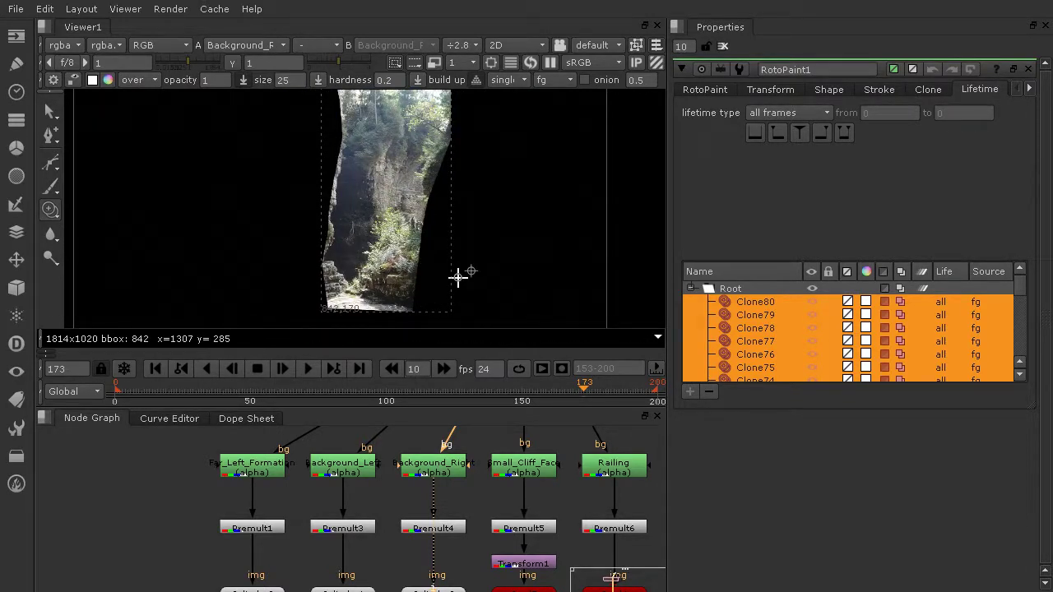
{"action": "scroll", "coordinate": [400, 242], "scroll_direction": "up", "scroll_amount": 1}
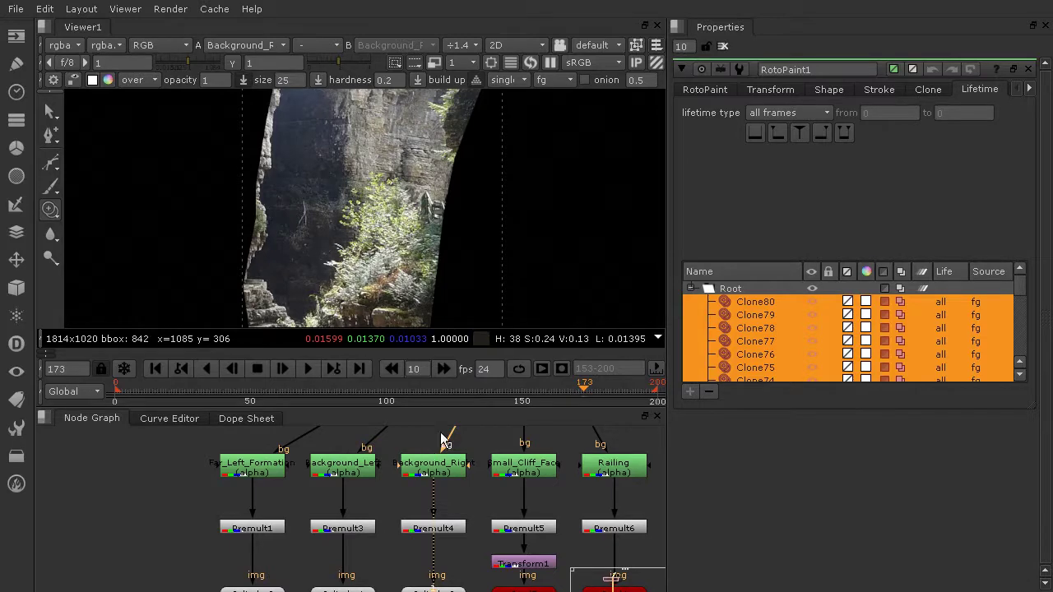
{"action": "scroll", "coordinate": [411, 289], "scroll_direction": "down", "scroll_amount": 2}
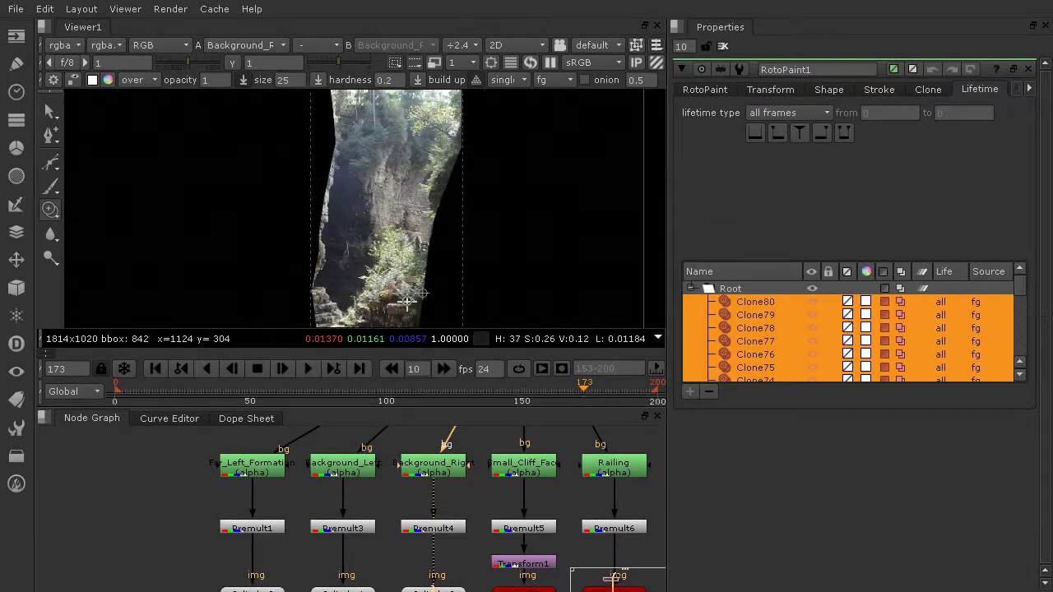
Step: Display the Scene1 node in the 3D view and close the RotoPaint1 properties
{"action": "scroll", "coordinate": [469, 493], "scroll_direction": "down", "scroll_amount": 3}
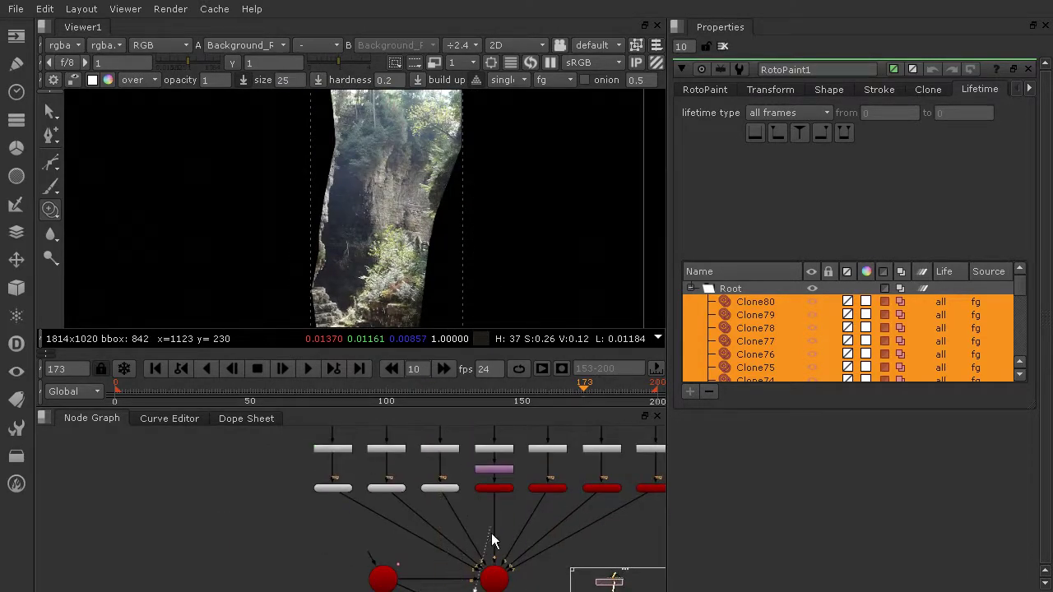
{"action": "left_click", "coordinate": [494, 578]}
{"action": "key", "text": "1"}
{"action": "scroll", "coordinate": [362, 252], "scroll_direction": "up", "scroll_amount": 5}
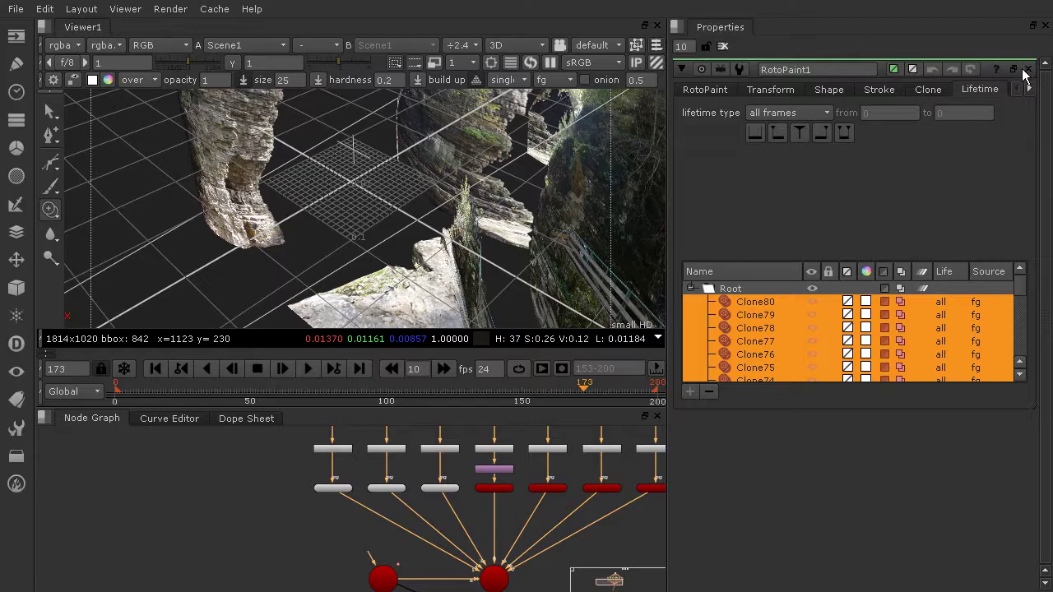
{"action": "left_click", "coordinate": [1028, 69]}
Step: Examine the projected canyon geometry in 3D from several angles, including the walkway edge and the right wall with its railing
{"action": "right_click_drag", "start_coordinate": [461, 214], "coordinate": [471, 256], "text": "alt"}
{"action": "left_click_drag", "start_coordinate": [471, 256], "coordinate": [524, 192], "text": "alt"}
{"action": "scroll", "coordinate": [486, 227], "scroll_direction": "up", "scroll_amount": 5}
{"action": "right_click_drag", "start_coordinate": [418, 257], "coordinate": [277, 212], "text": "alt"}
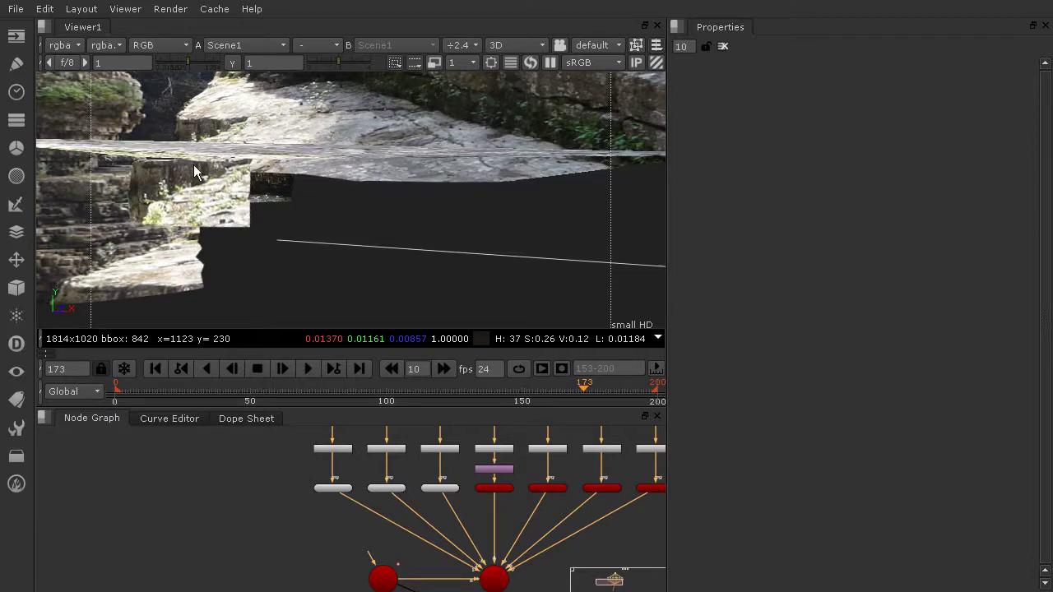
{"action": "right_click_drag", "start_coordinate": [235, 194], "coordinate": [507, 112], "text": "alt"}
{"action": "right_click_drag", "start_coordinate": [558, 151], "coordinate": [438, 172], "text": "alt"}
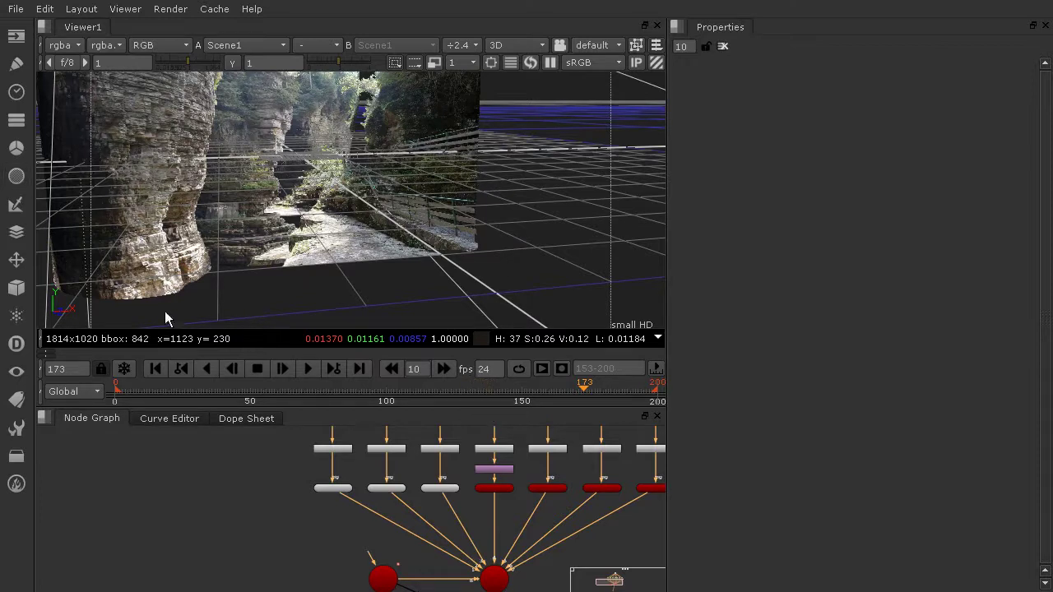
{"action": "mouse_move", "coordinate": [454, 338]}
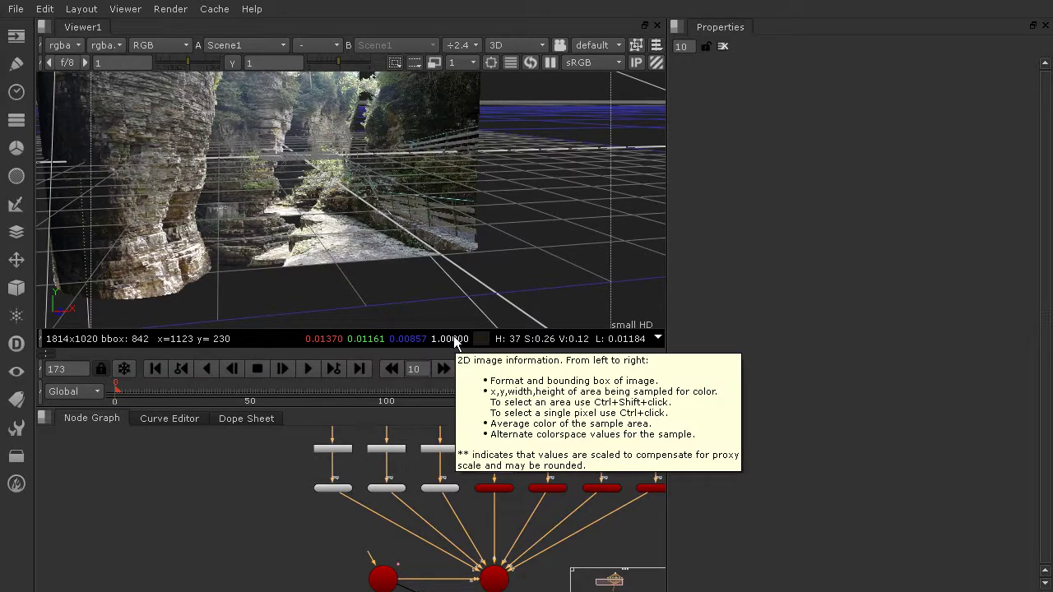